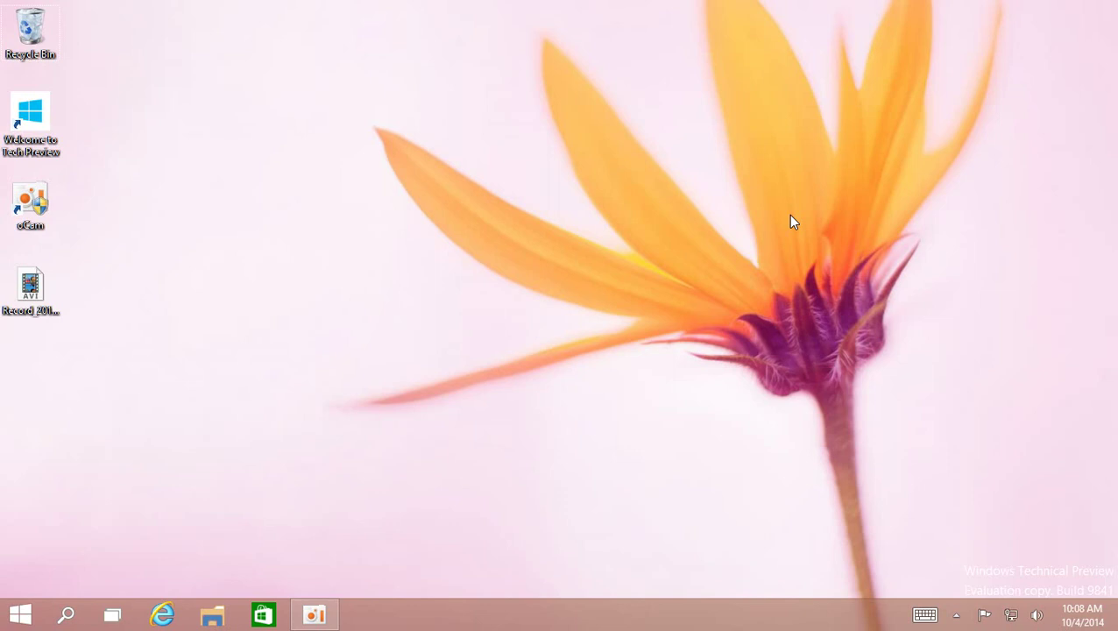
right_click(481, 159)
left_click(761, 166)
left_click(1067, 622)
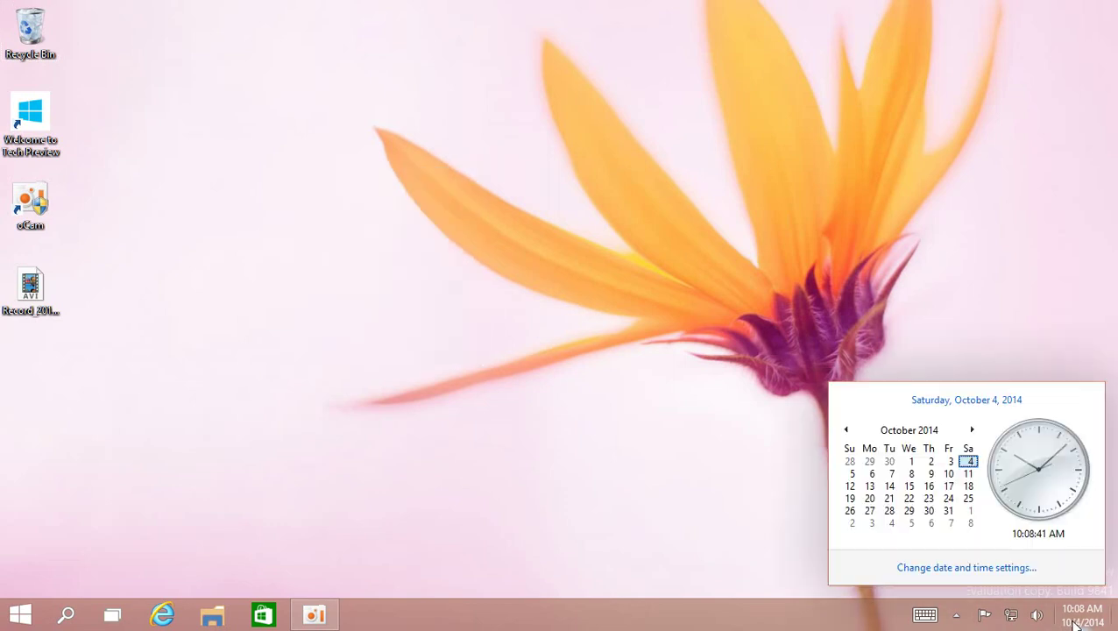
left_click(1075, 622)
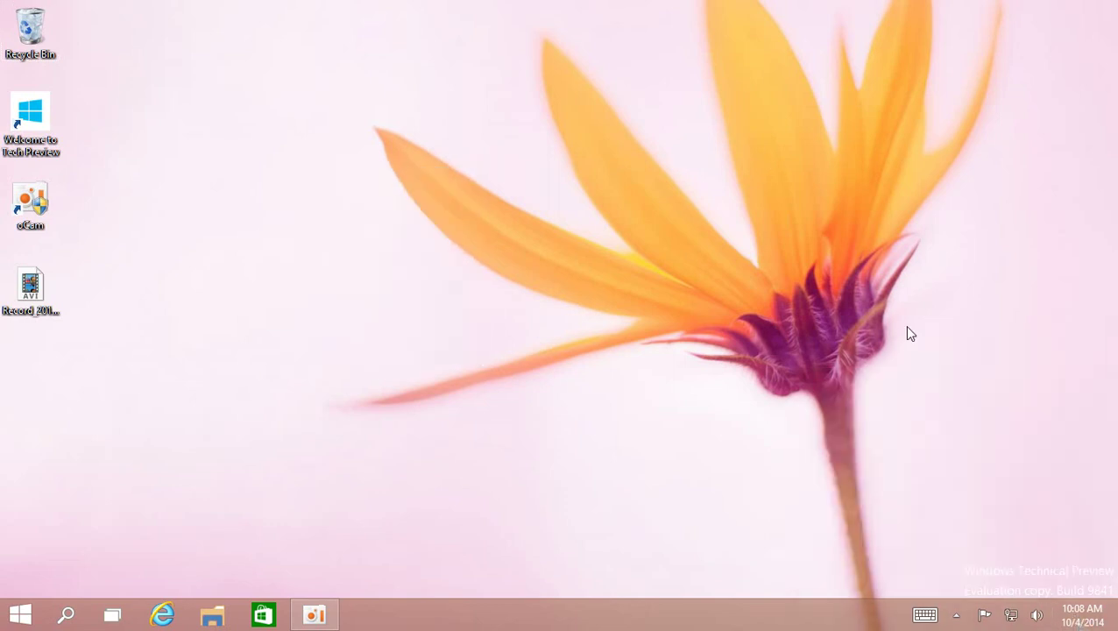
right_click(742, 201)
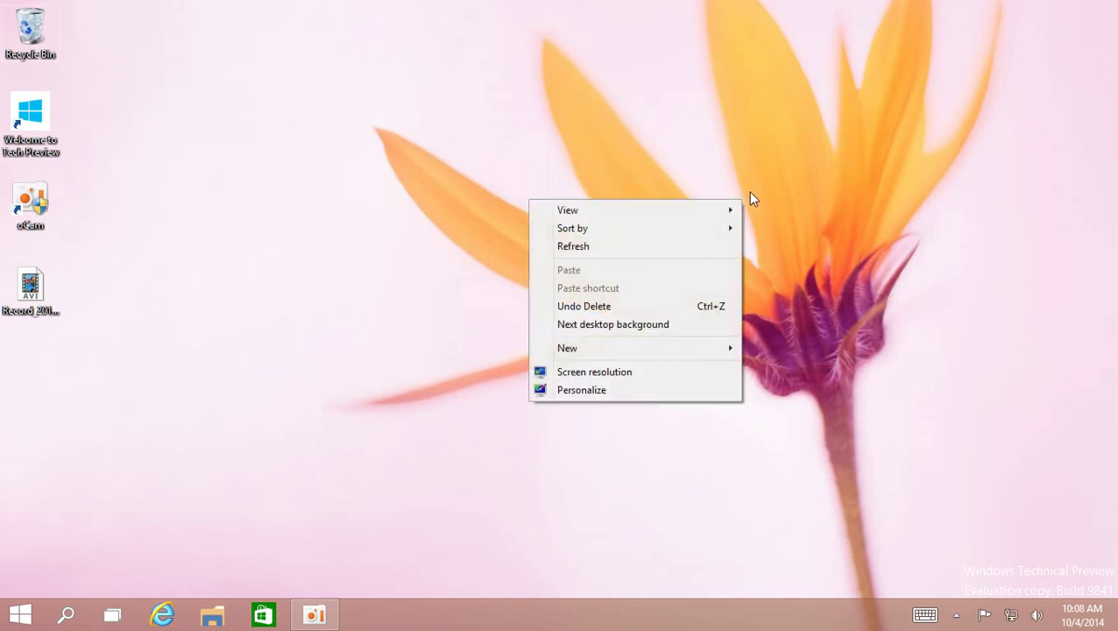
left_click(788, 169)
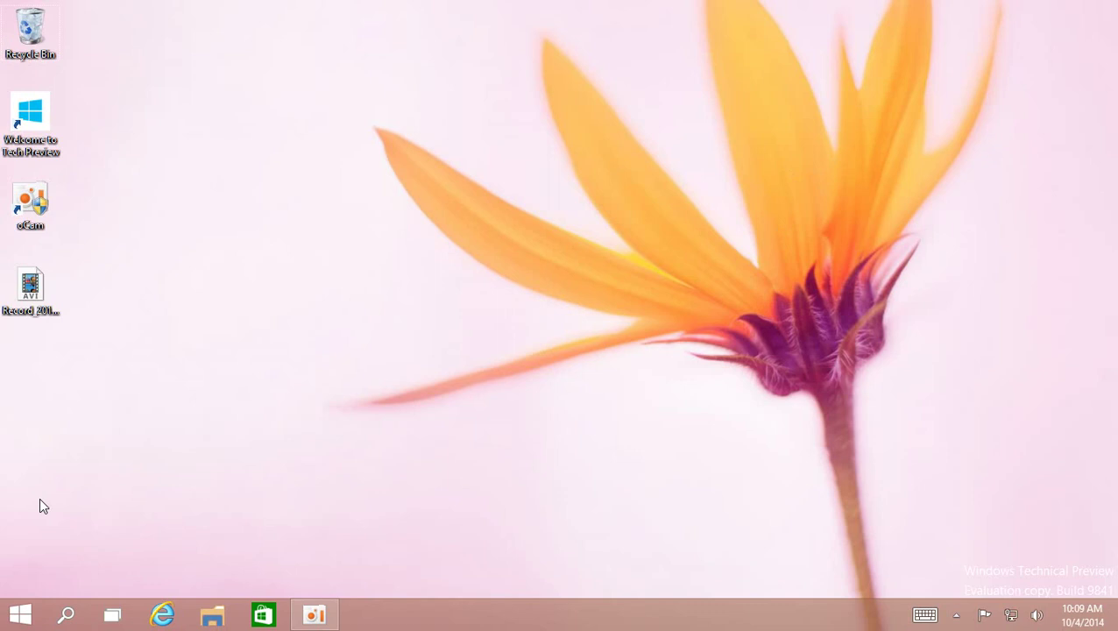
Step: Unpin the Windows Media Player, Calculator and Documents tiles from the Start menu
left_click(20, 614)
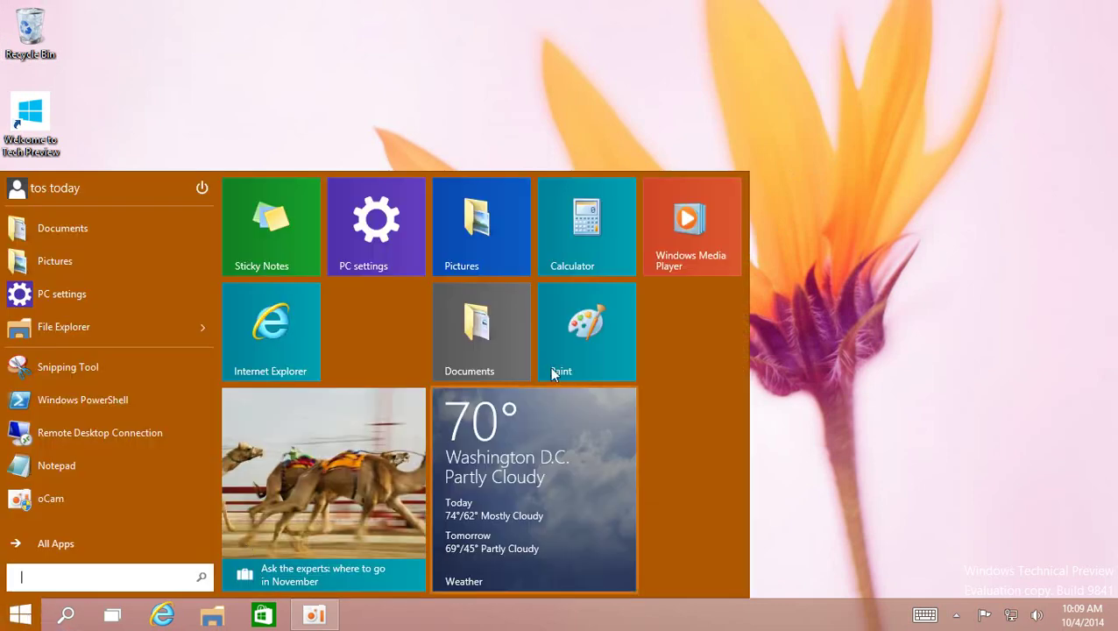
right_click(661, 236)
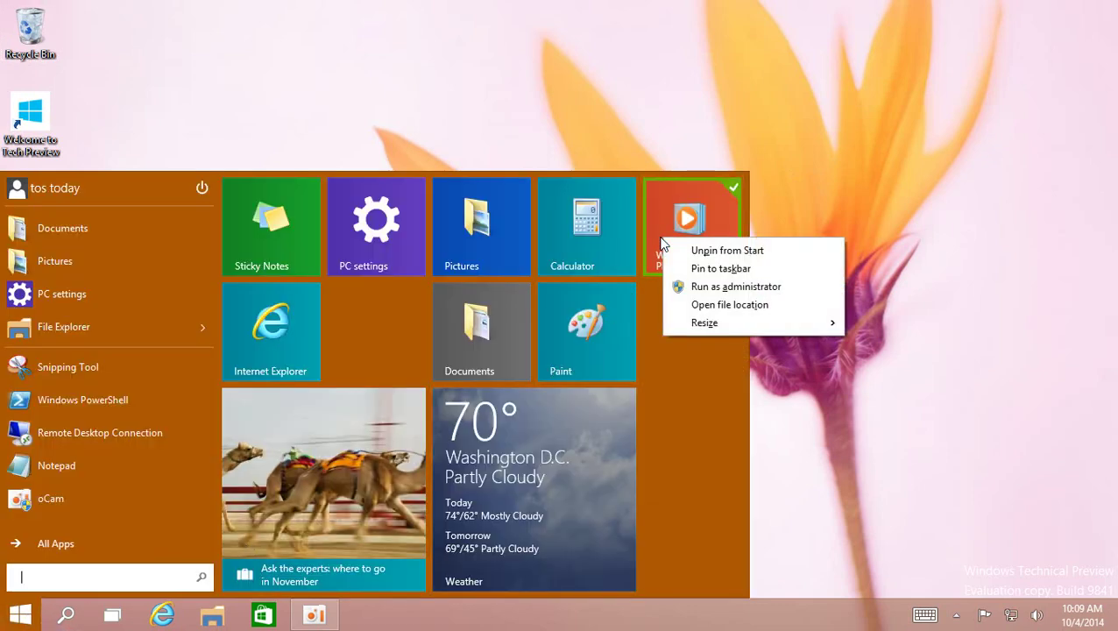
left_click(693, 252)
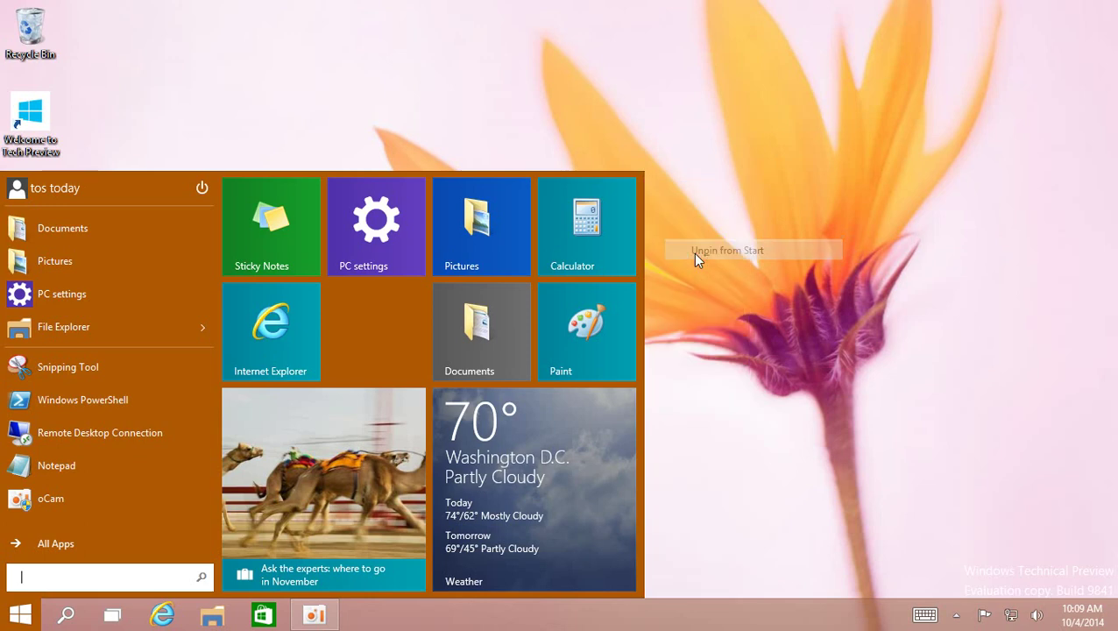
right_click(599, 236)
left_click(644, 253)
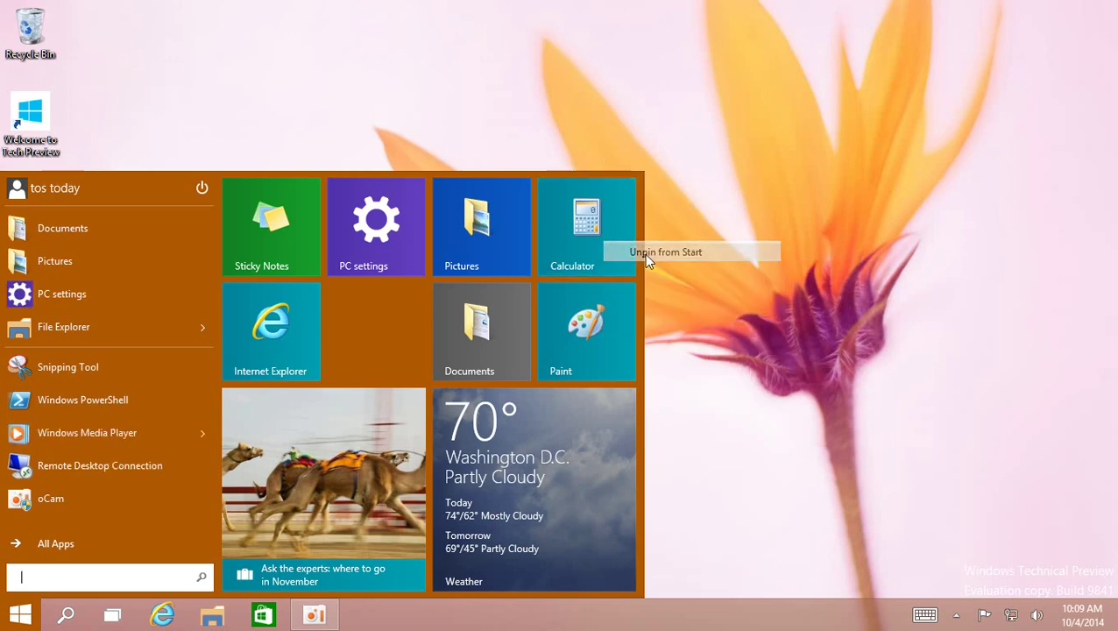
right_click(602, 230)
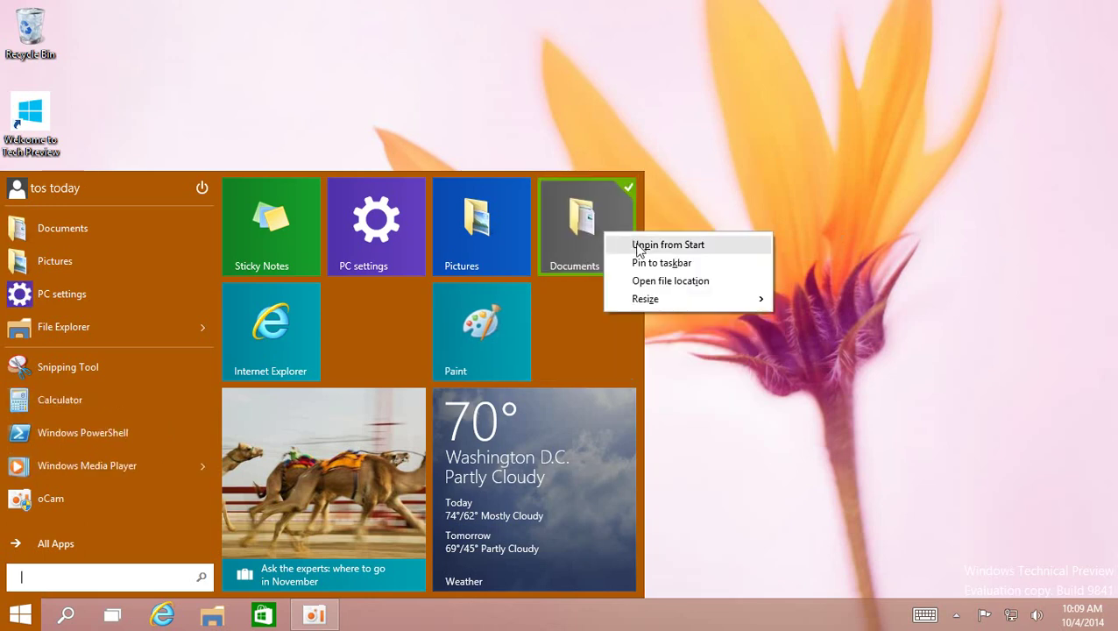
left_click(639, 245)
Step: Unpin the Paint, Weather and Pictures tiles from the Start menu
right_click(578, 233)
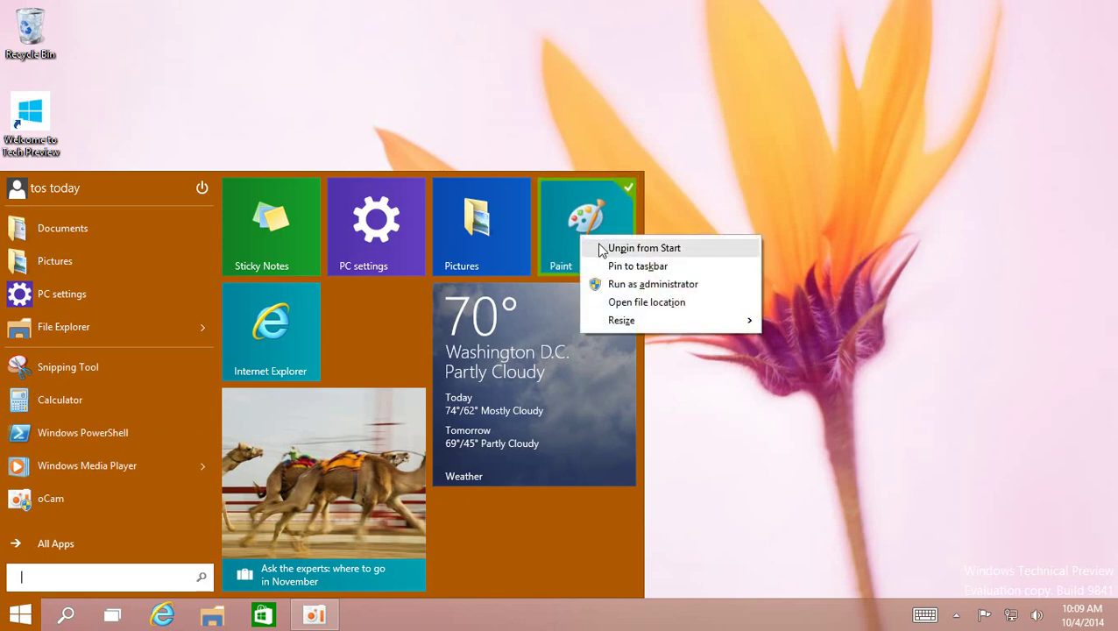
left_click(599, 249)
right_click(581, 322)
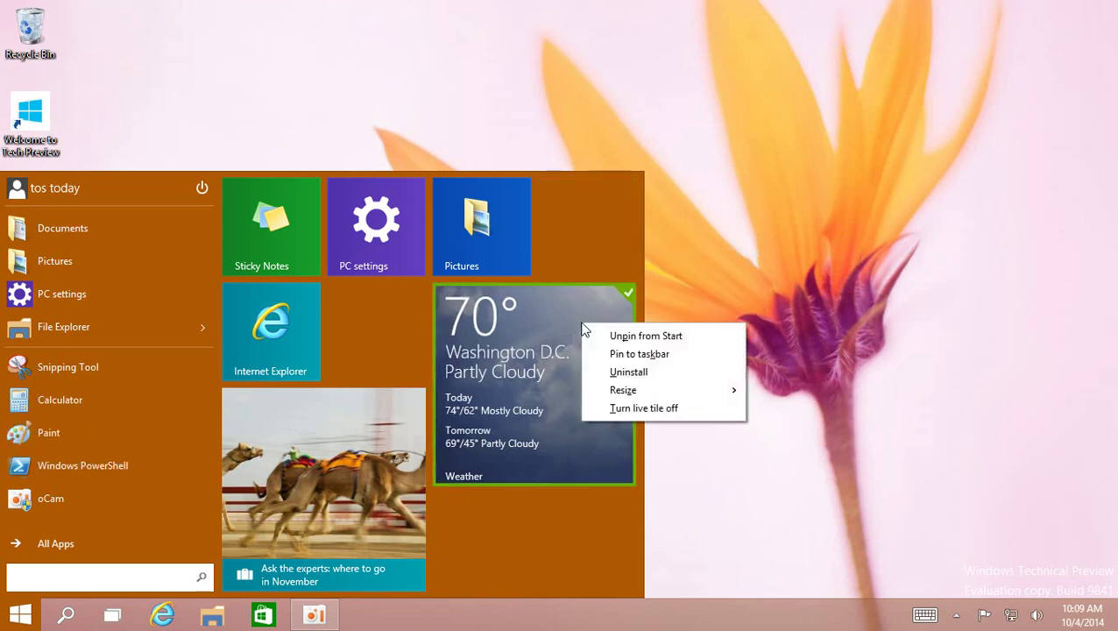
left_click(605, 337)
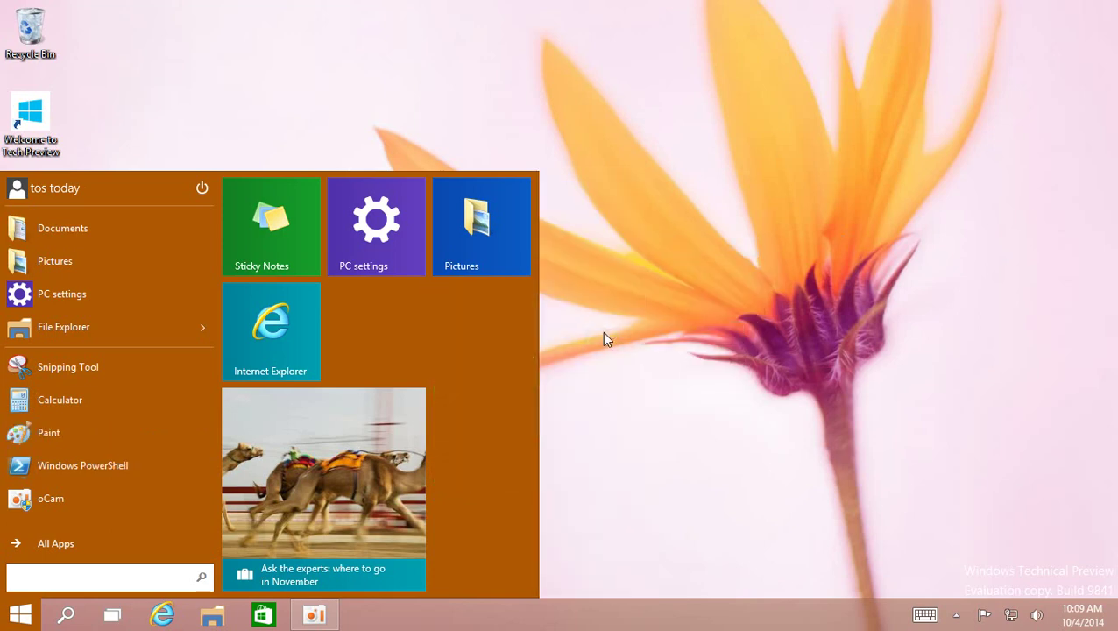
right_click(484, 242)
left_click(522, 249)
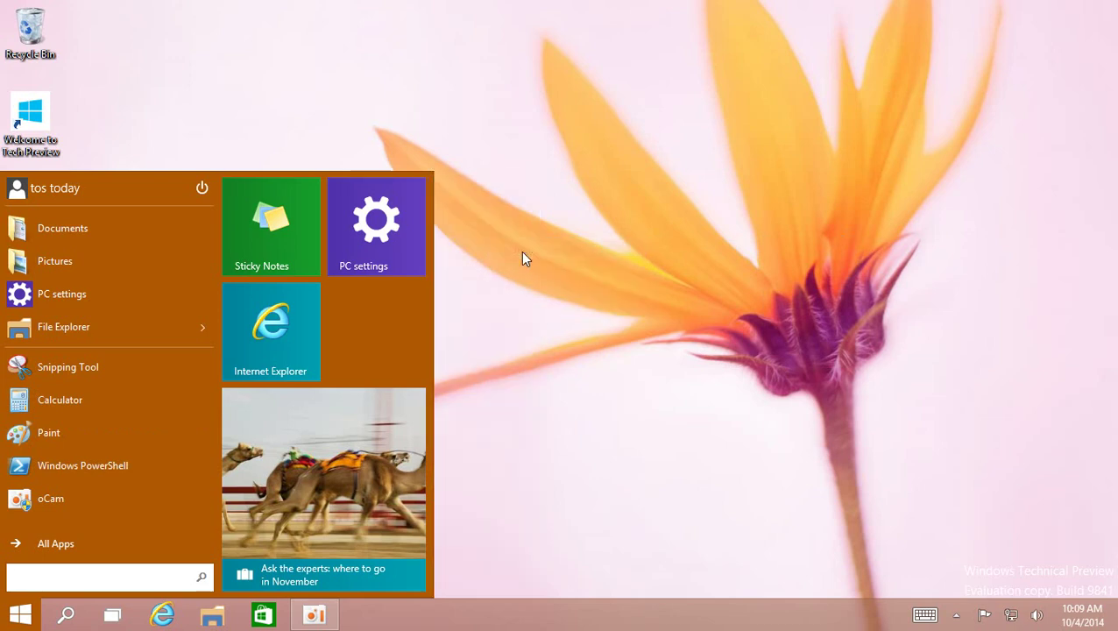
Step: Unpin the remaining PC settings, Internet Explorer, Sticky Notes and camel-picture travel tiles from the Start menu
right_click(405, 227)
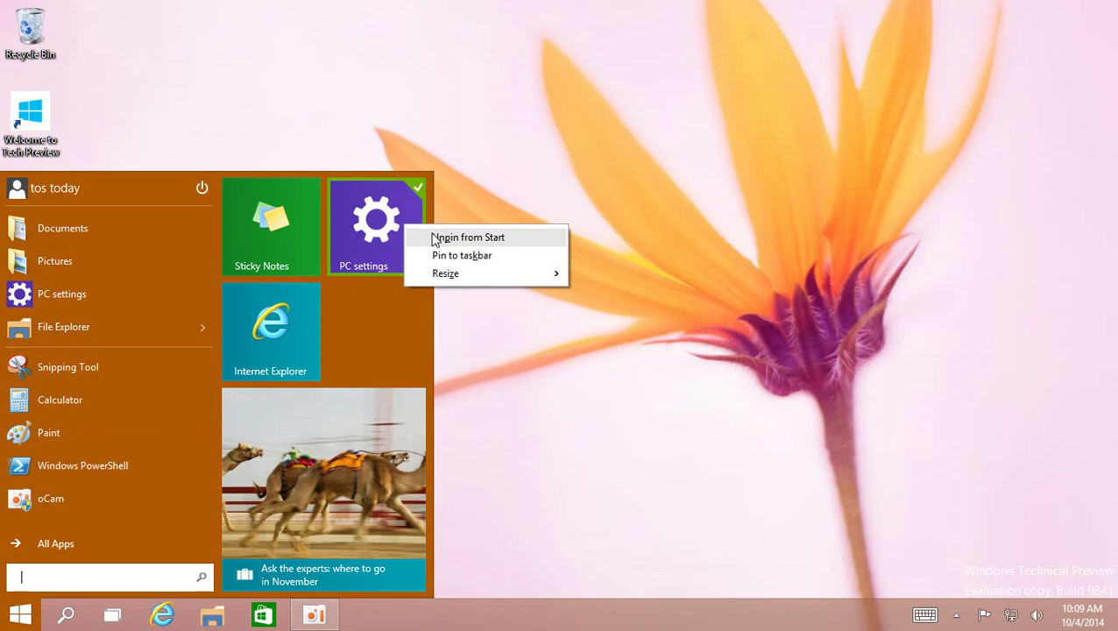
left_click(436, 240)
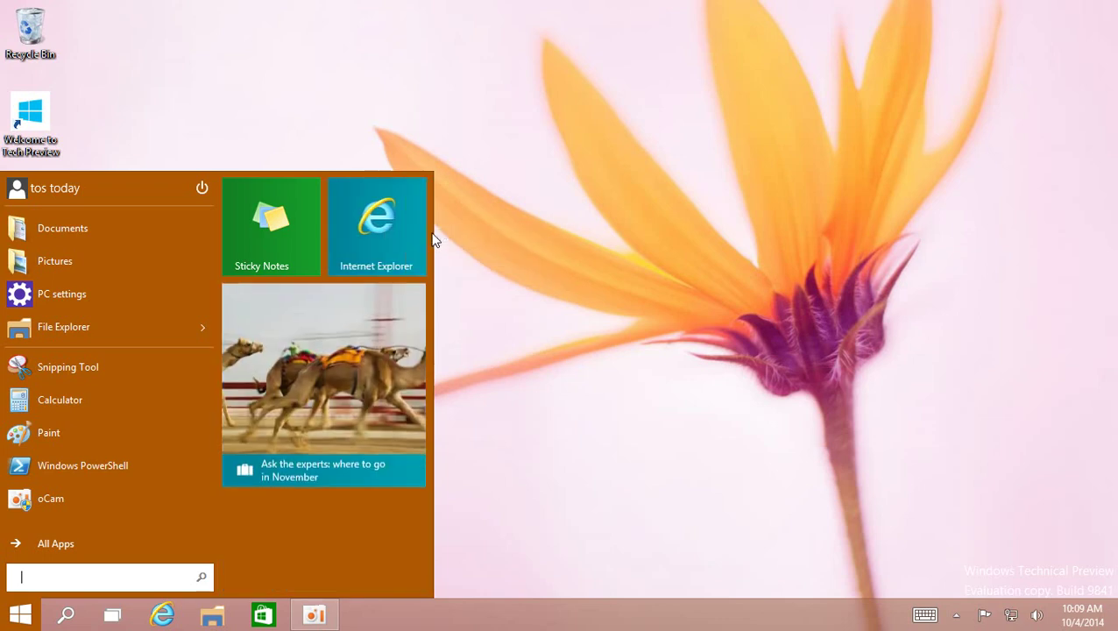
right_click(384, 225)
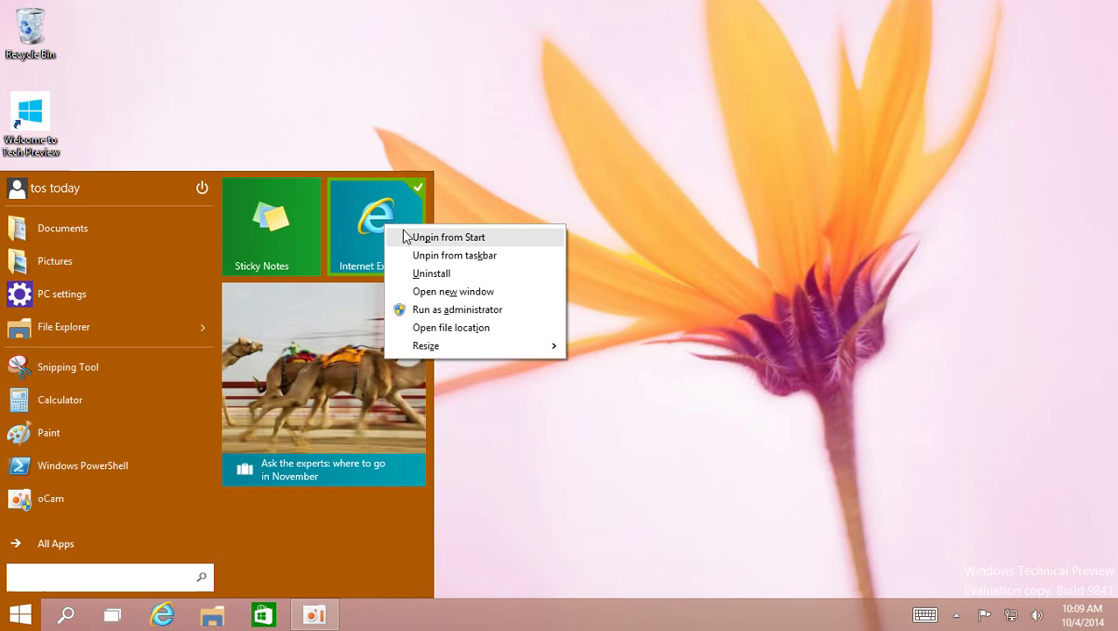
left_click(412, 237)
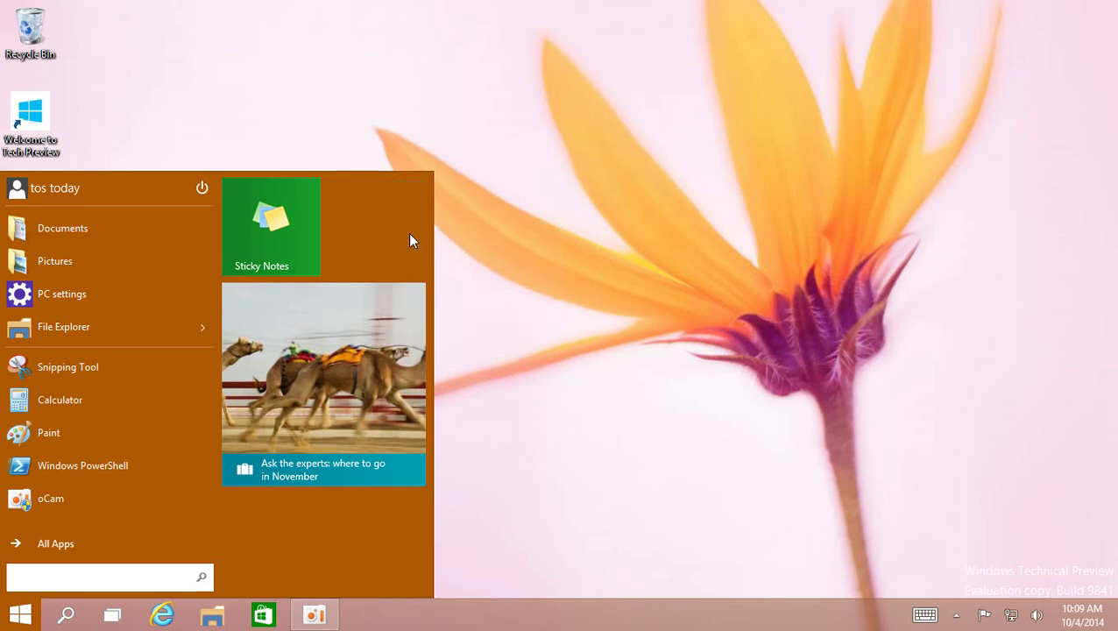
right_click(290, 207)
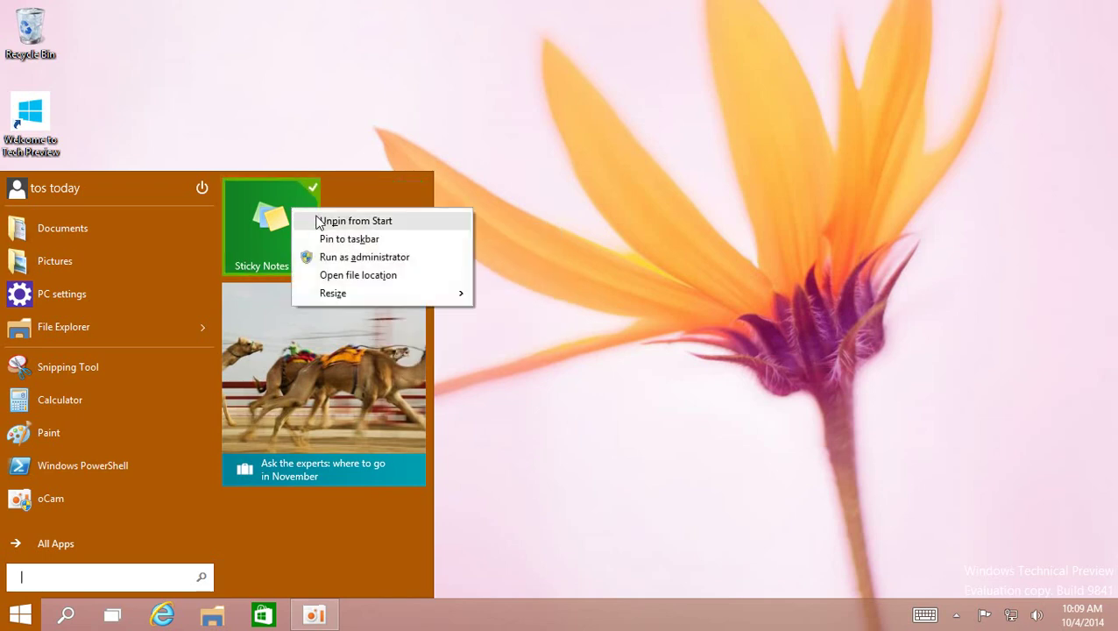
left_click(317, 222)
right_click(318, 230)
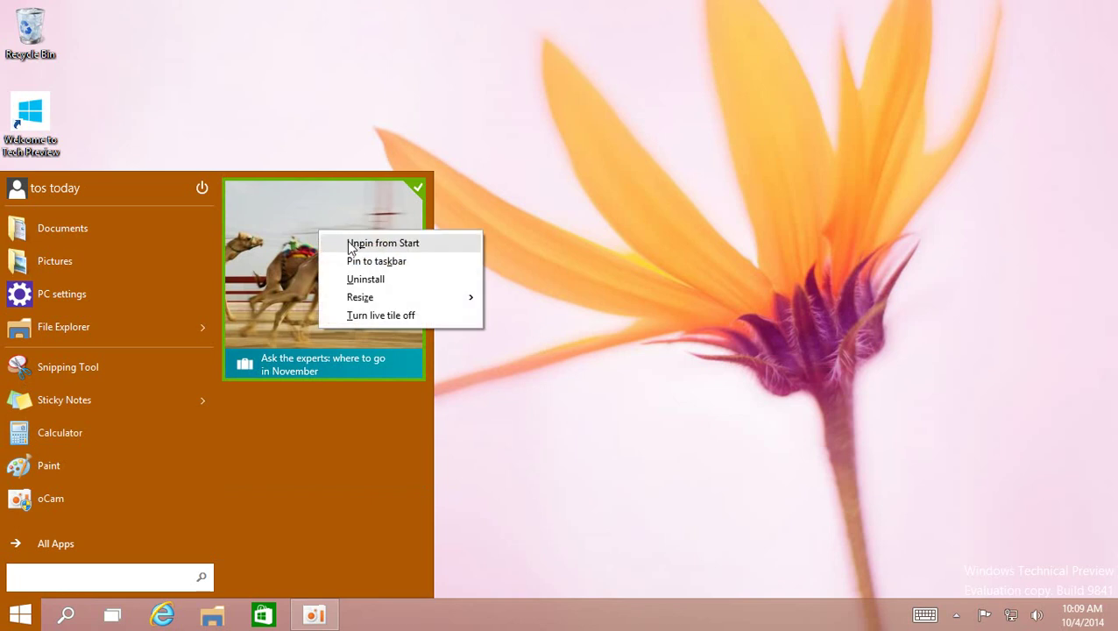
left_click(349, 247)
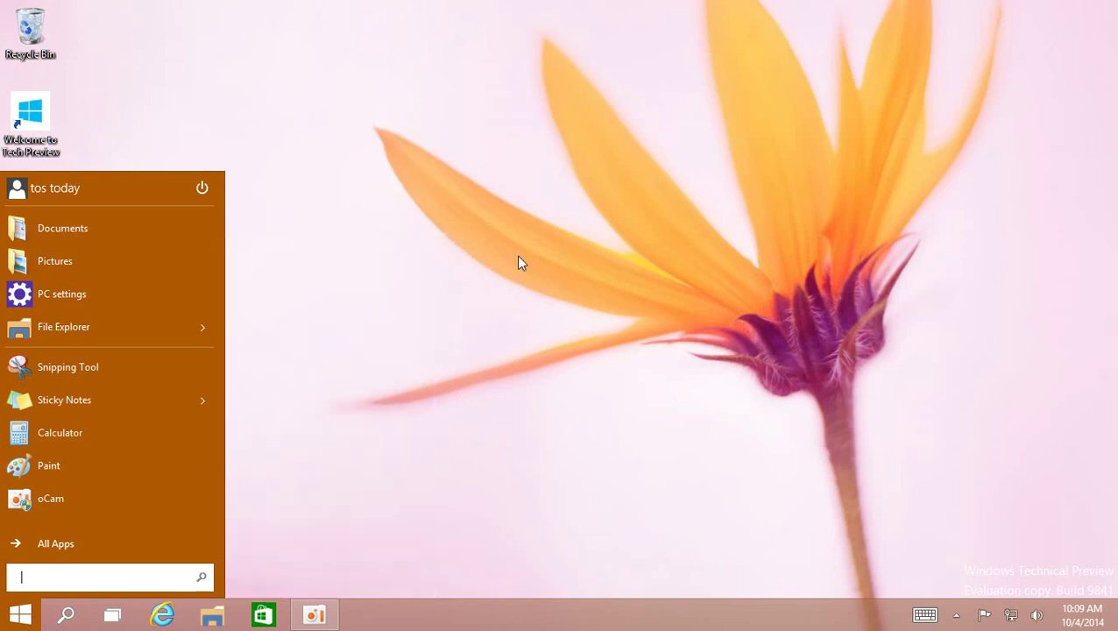
Step: Close and reopen the Start menu to check its layout without pinned tiles, leaving it closed
left_click(21, 617)
left_click(23, 620)
left_click(24, 620)
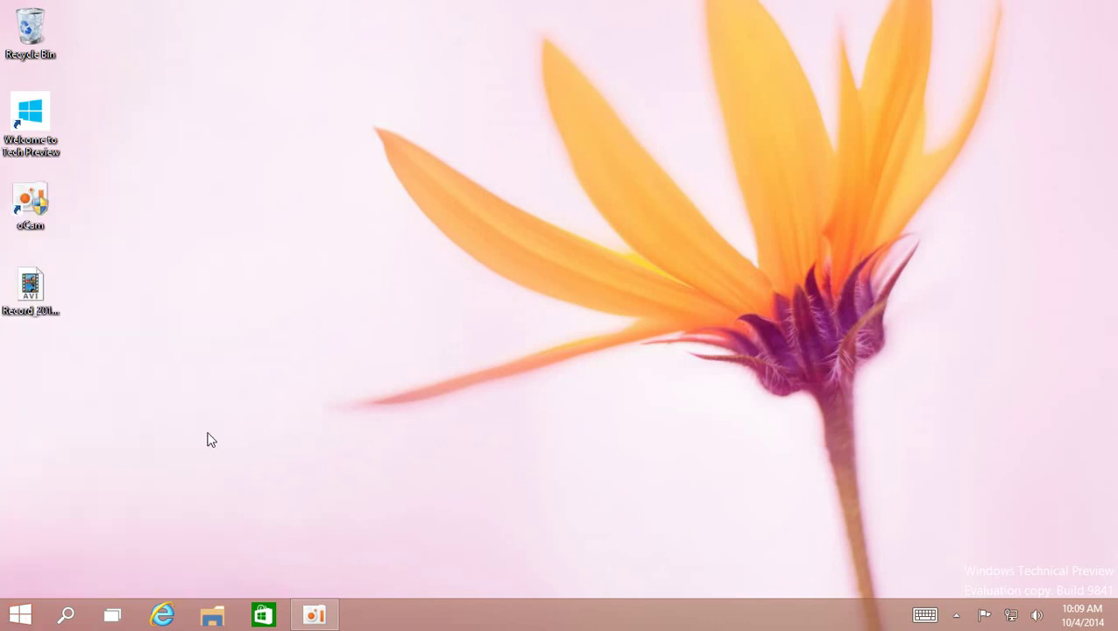
left_click(20, 614)
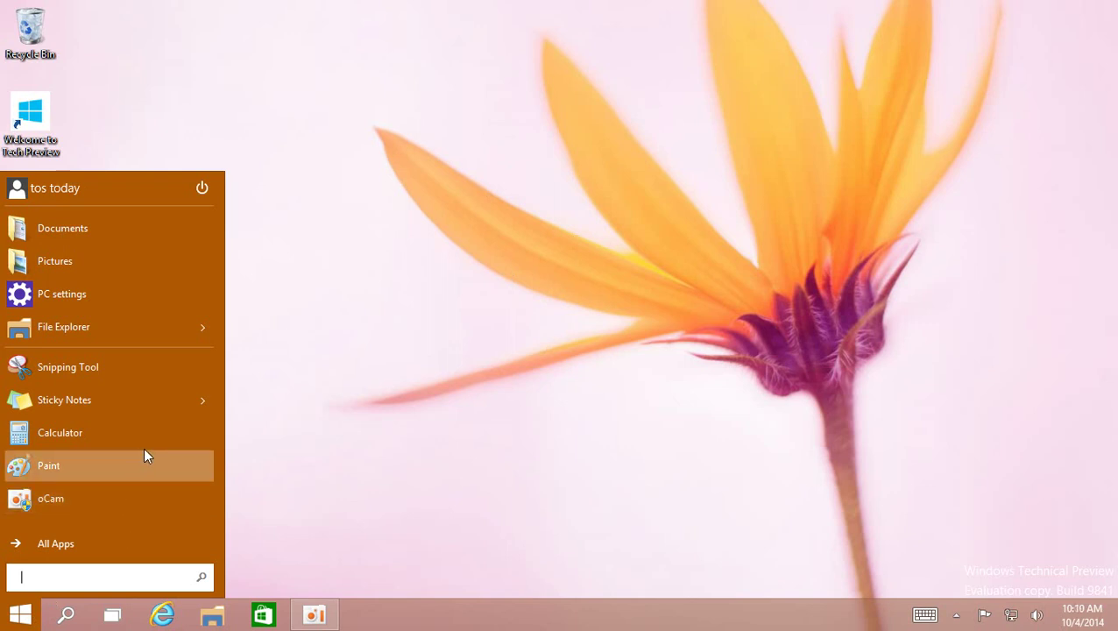
left_click(474, 257)
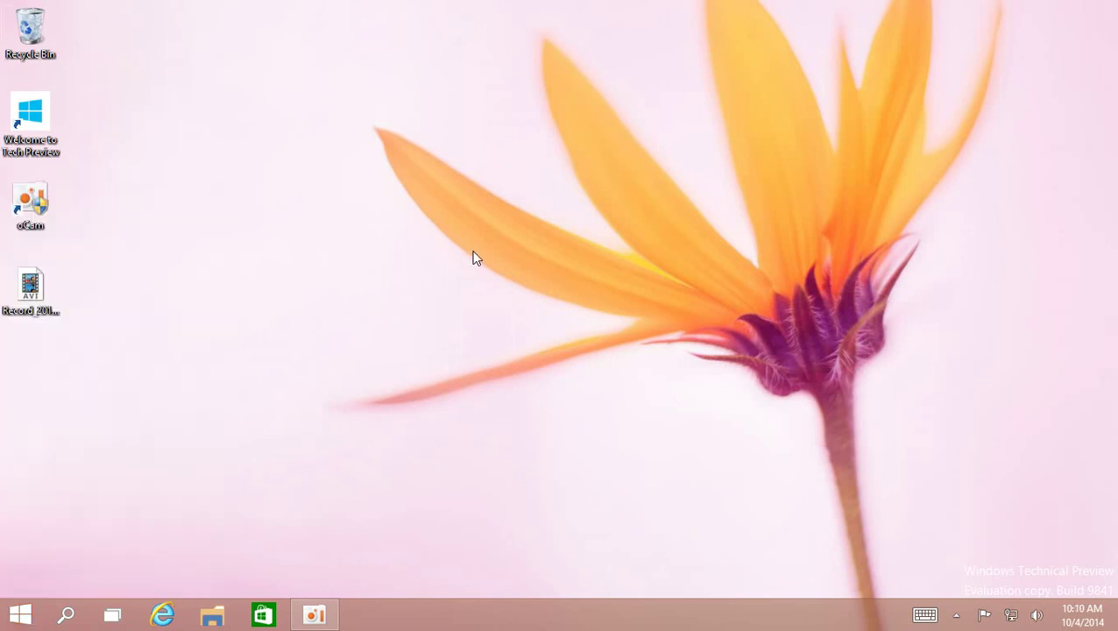
Step: Open the desktop's Personalization settings to view the available themes and close the window
right_click(557, 134)
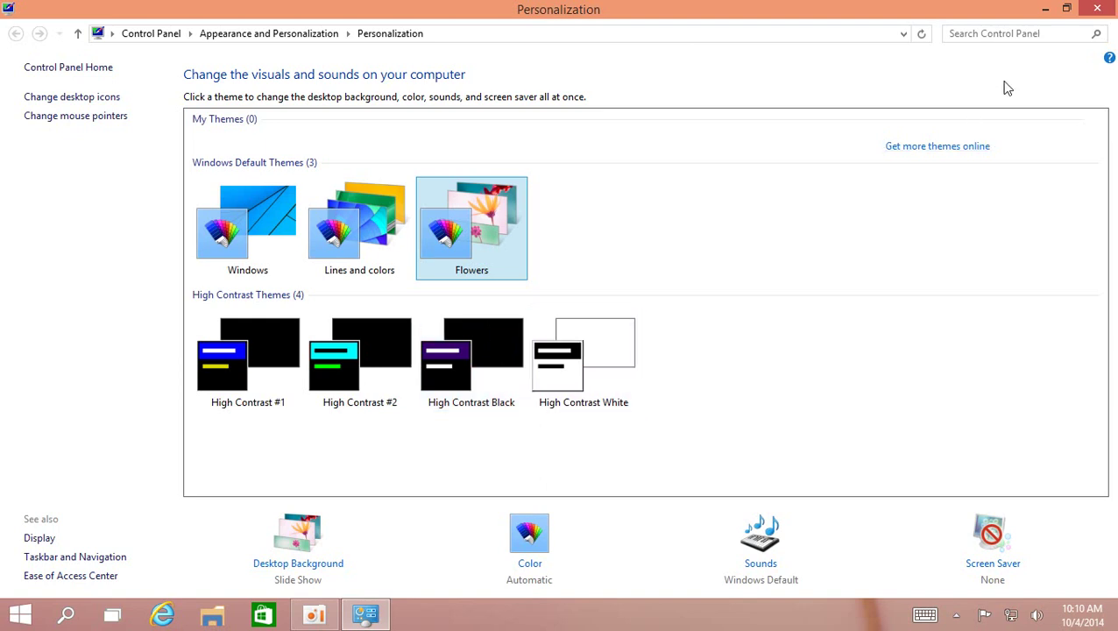
left_click(1098, 10)
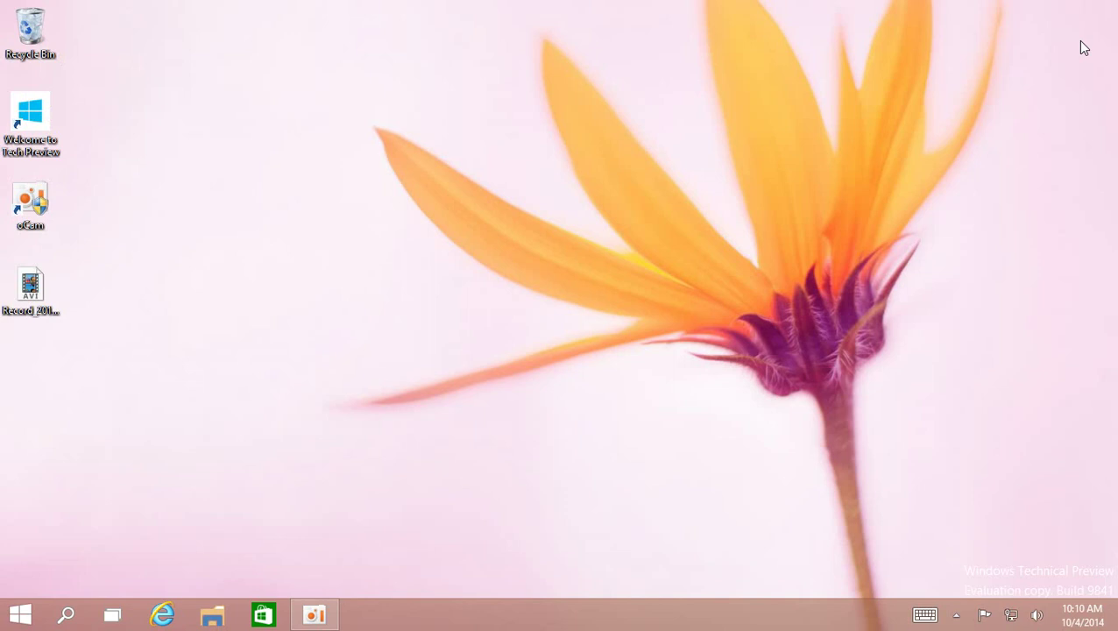
Step: Review the Start menu options in Taskbar and Start Menu Properties and close the dialog
right_click(821, 616)
left_click(866, 602)
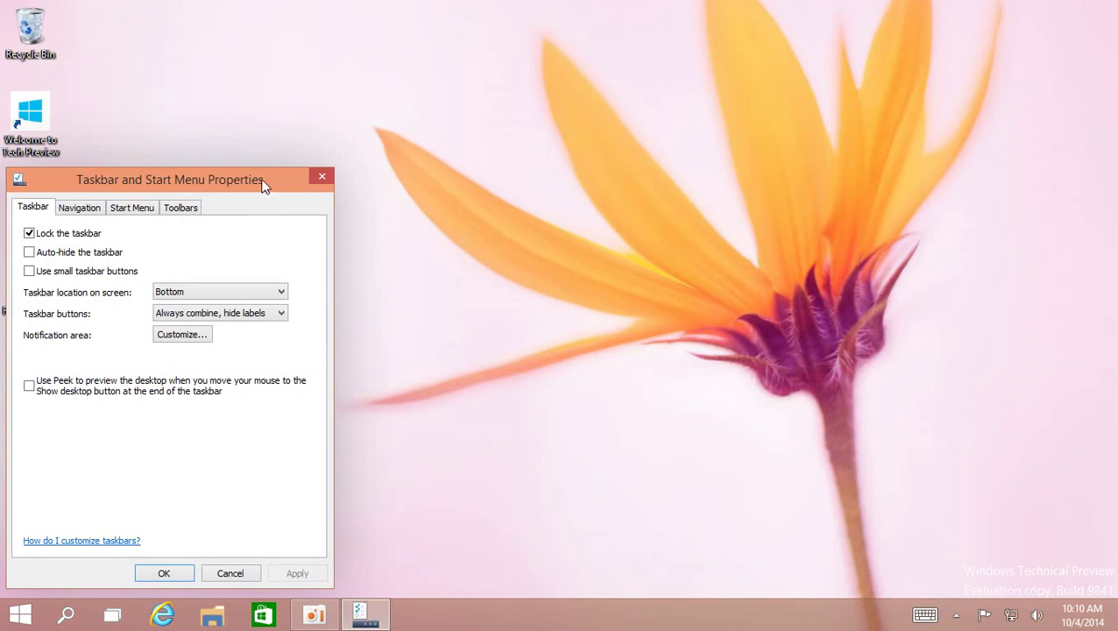
left_click_drag(263, 184, 488, 103)
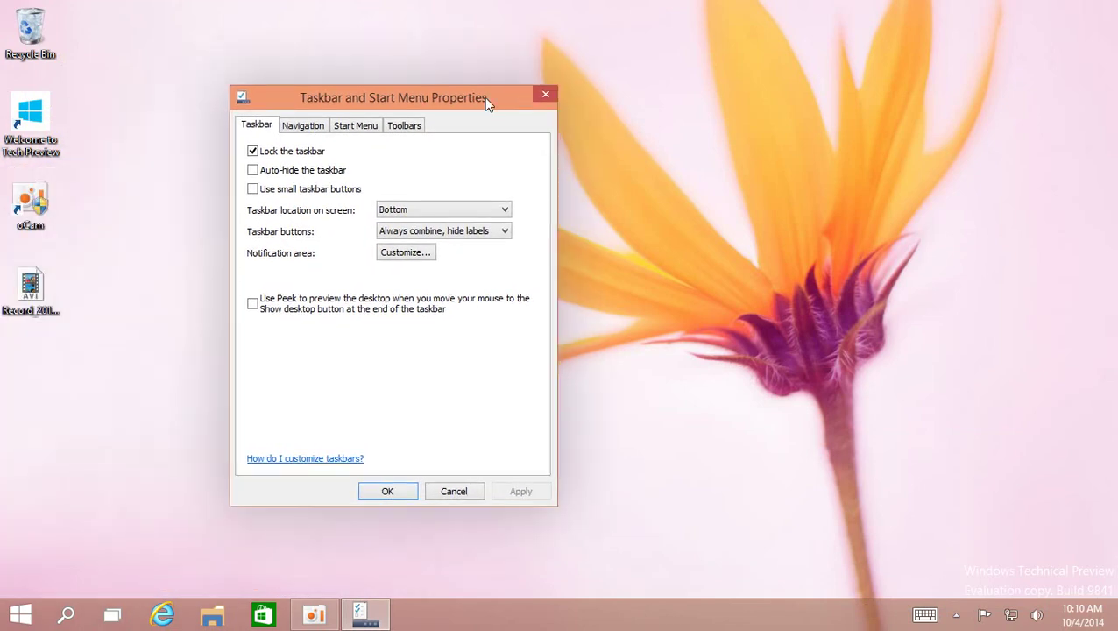
left_click(363, 125)
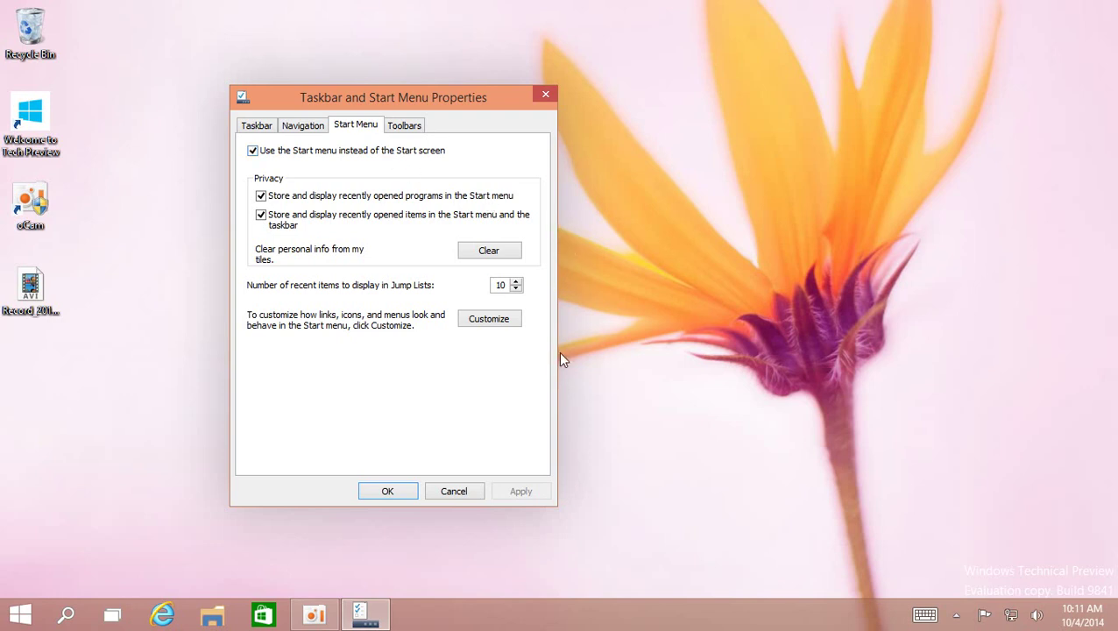
left_click(392, 496)
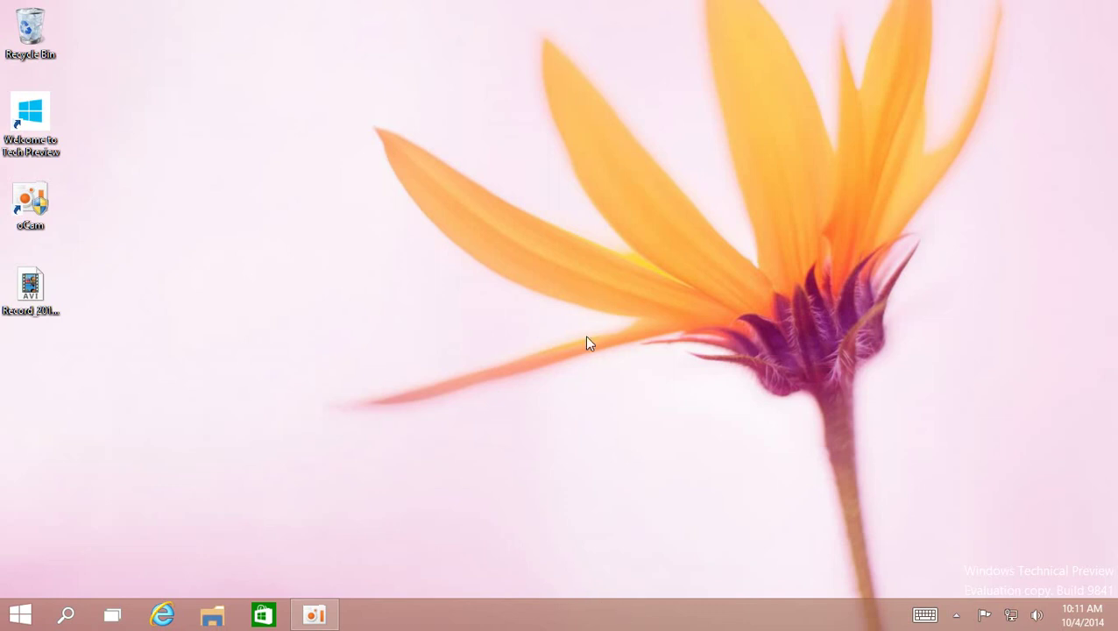
Step: Use Task View to switch to the second virtual desktop, the third, back to the first and again to the second
left_click(113, 616)
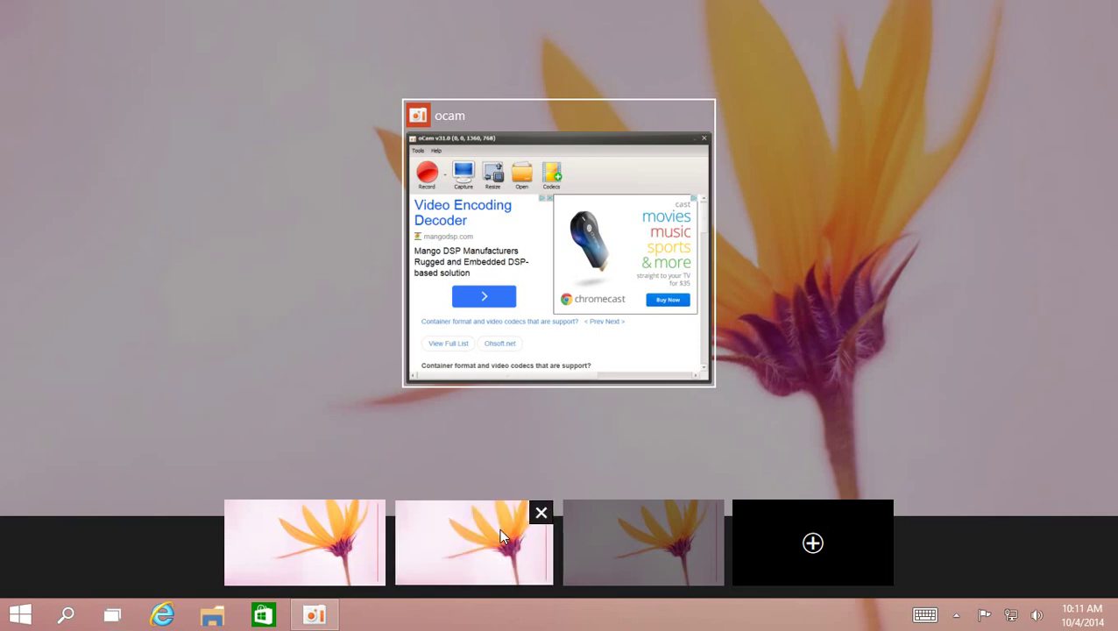
left_click(502, 537)
left_click(113, 616)
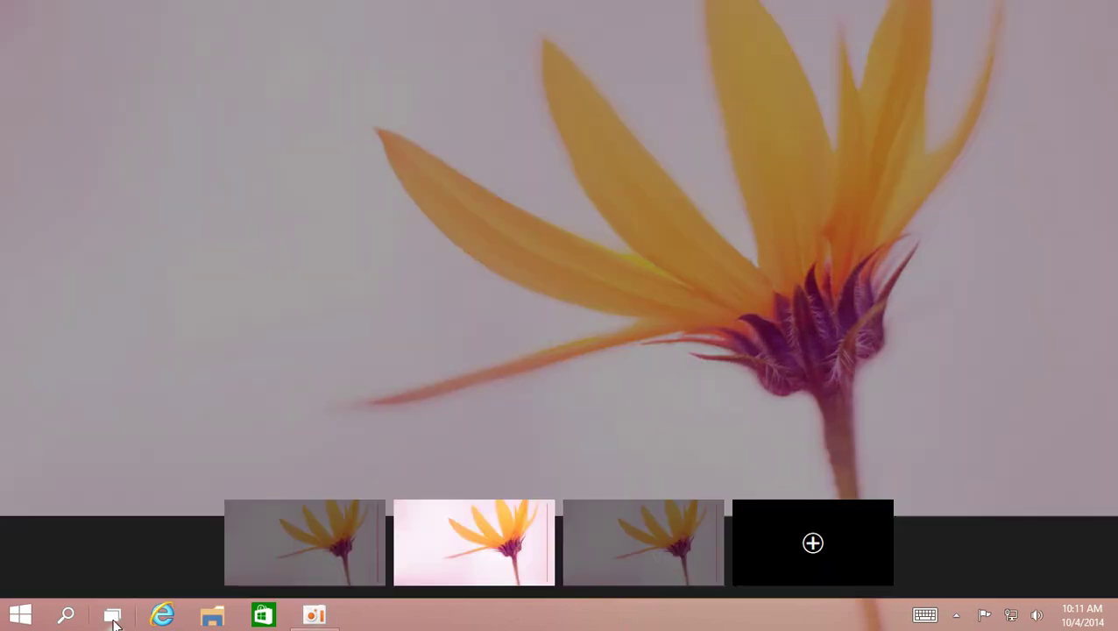
left_click(652, 540)
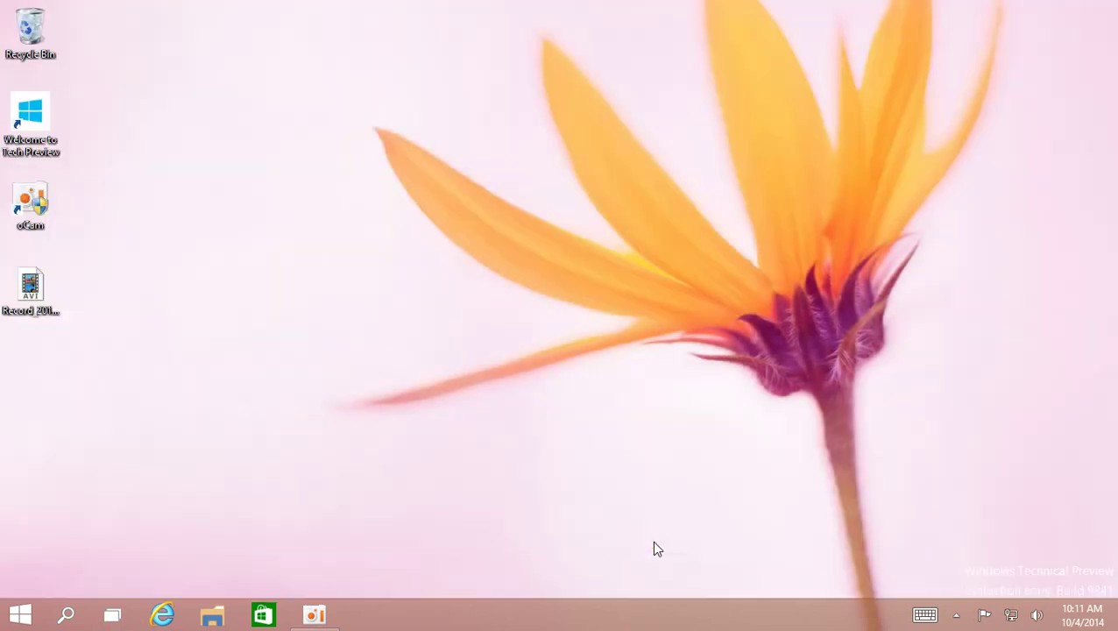
left_click(113, 616)
left_click(301, 553)
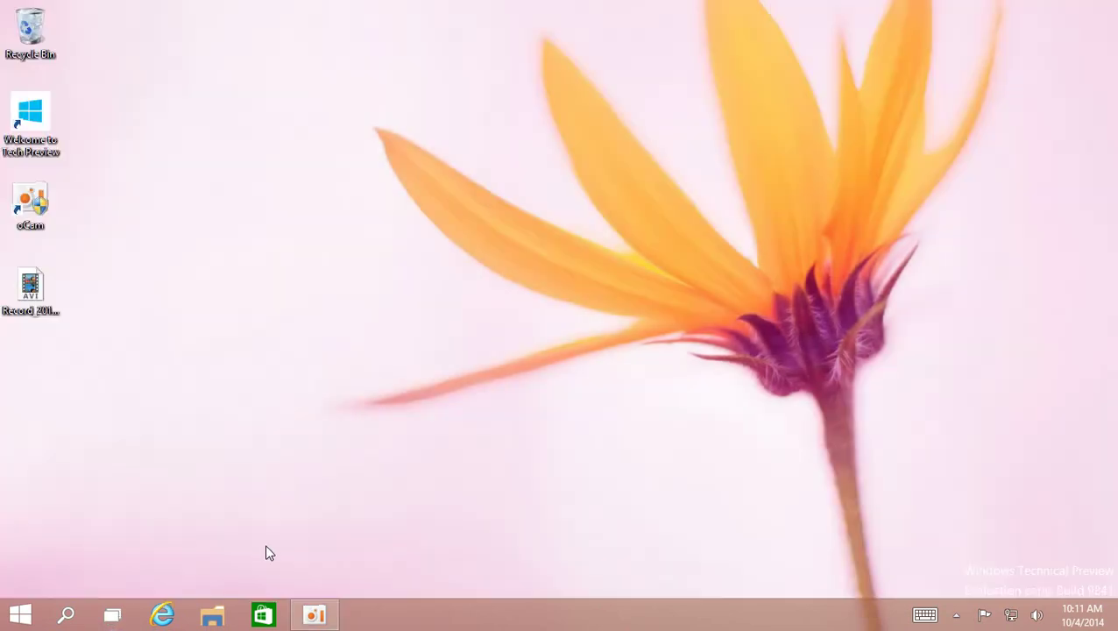
left_click(123, 616)
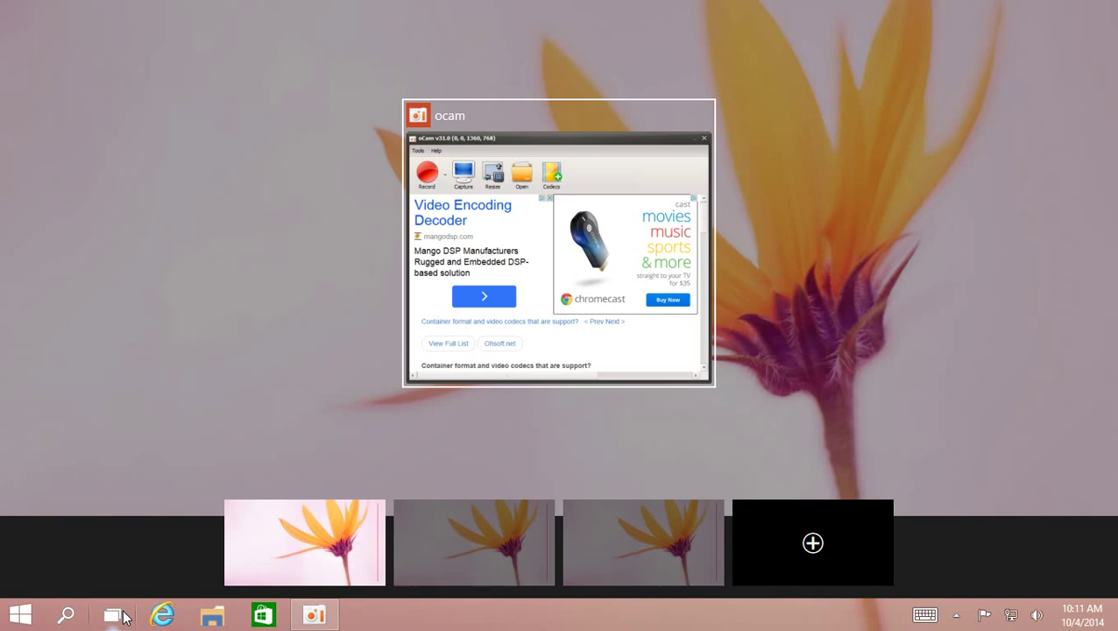
left_click(460, 560)
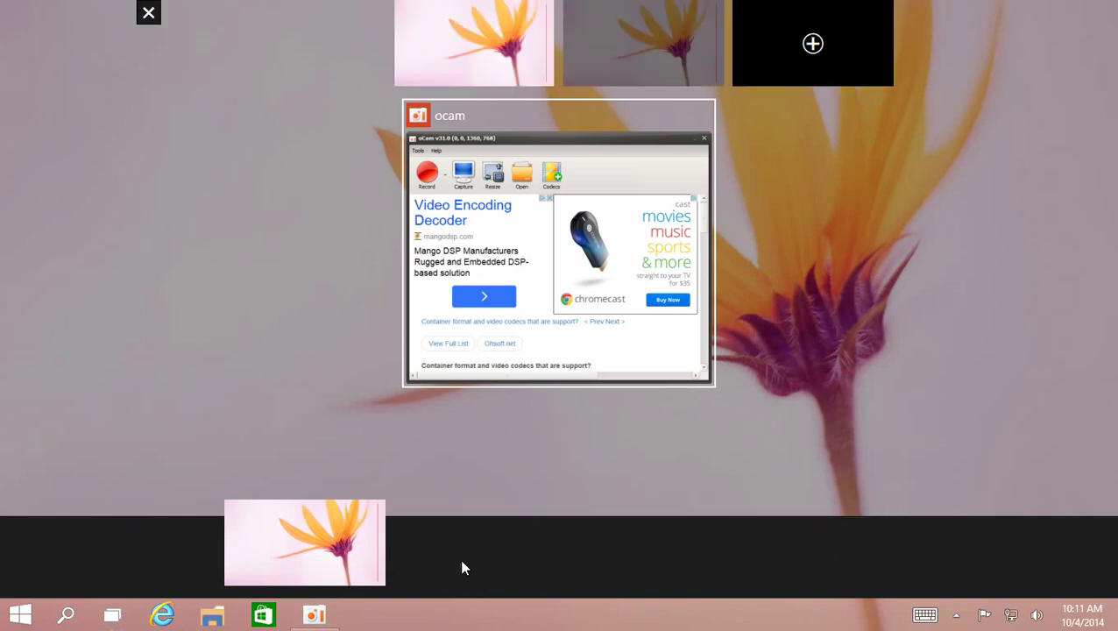
Step: Open PC settings on the second virtual desktop and switch to the third desktop with Task View
left_click(19, 618)
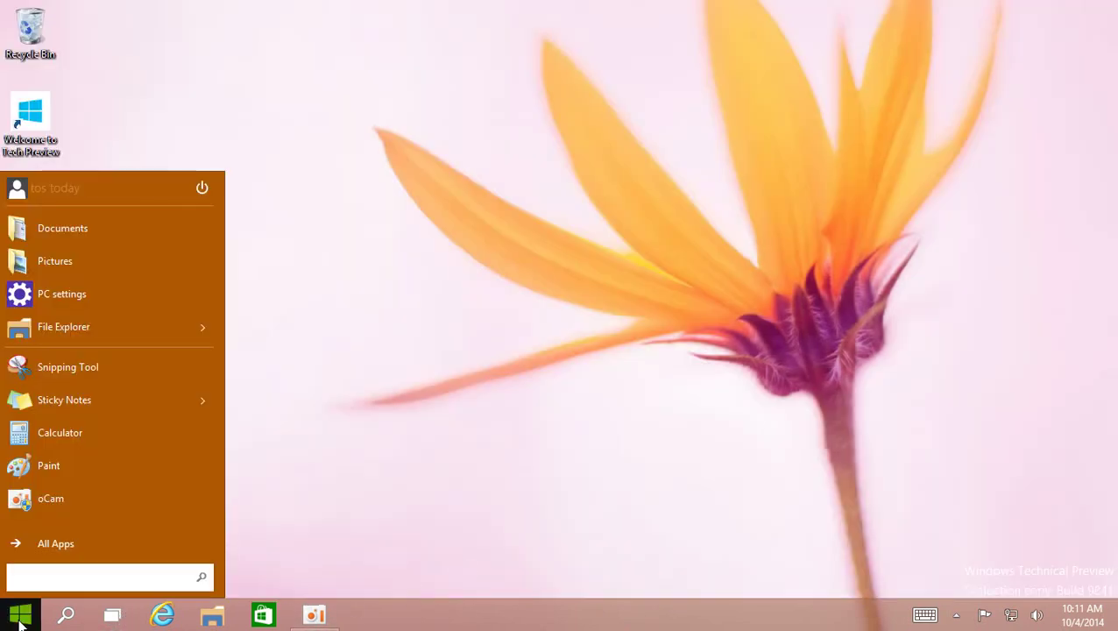
left_click(82, 302)
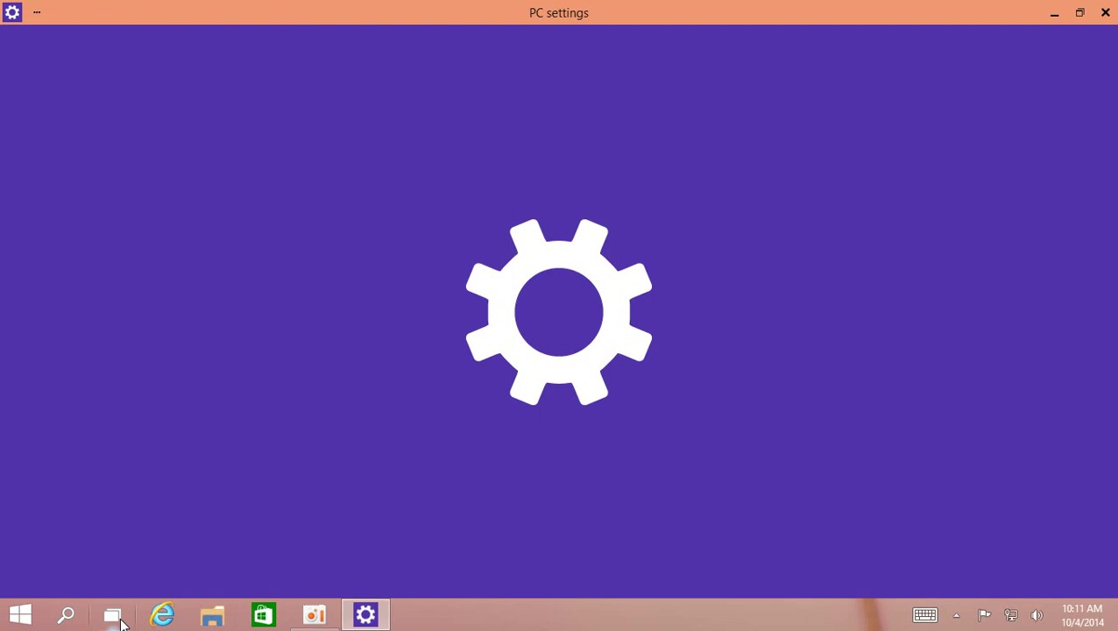
left_click(116, 619)
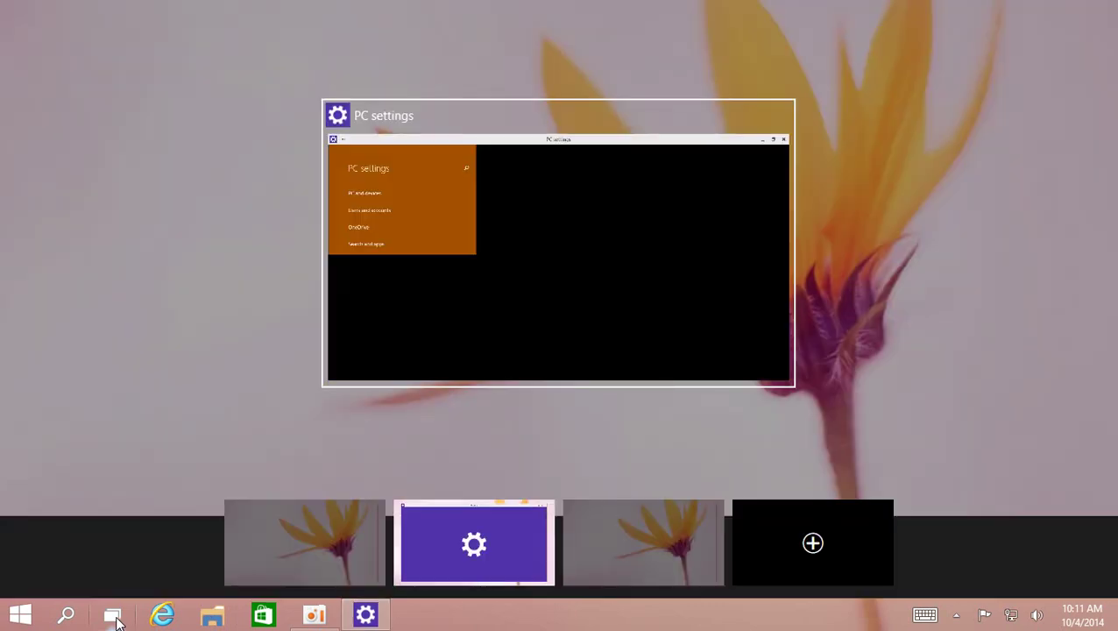
left_click(651, 568)
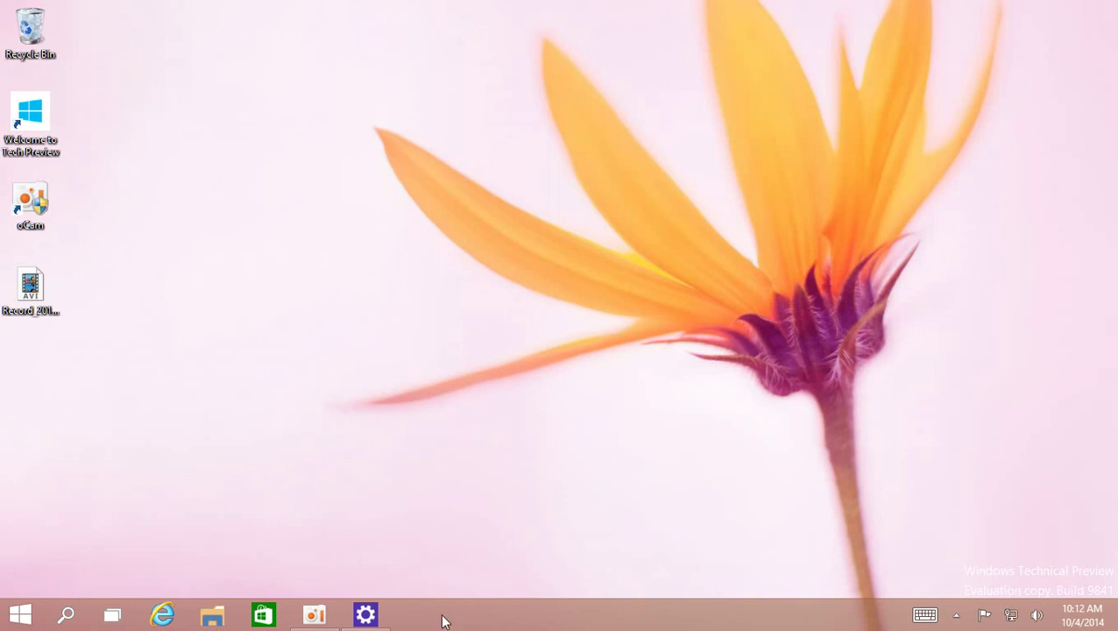
Step: View the calendar and clock from the taskbar and close them to return to the empty desktop
left_click(1081, 618)
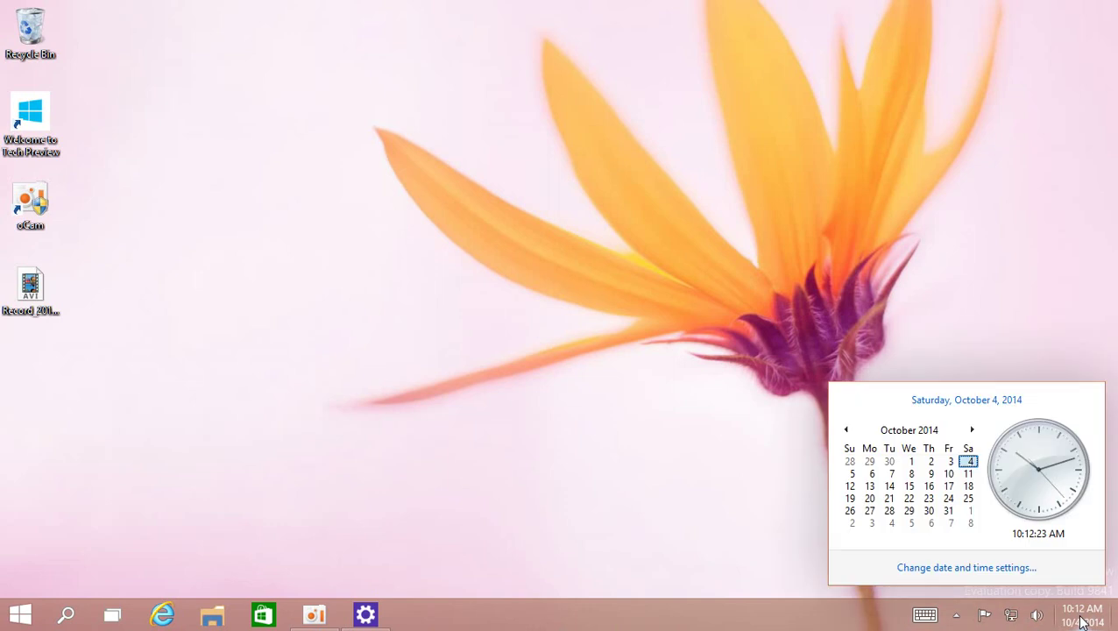
left_click(1080, 618)
left_click(1080, 619)
left_click(734, 518)
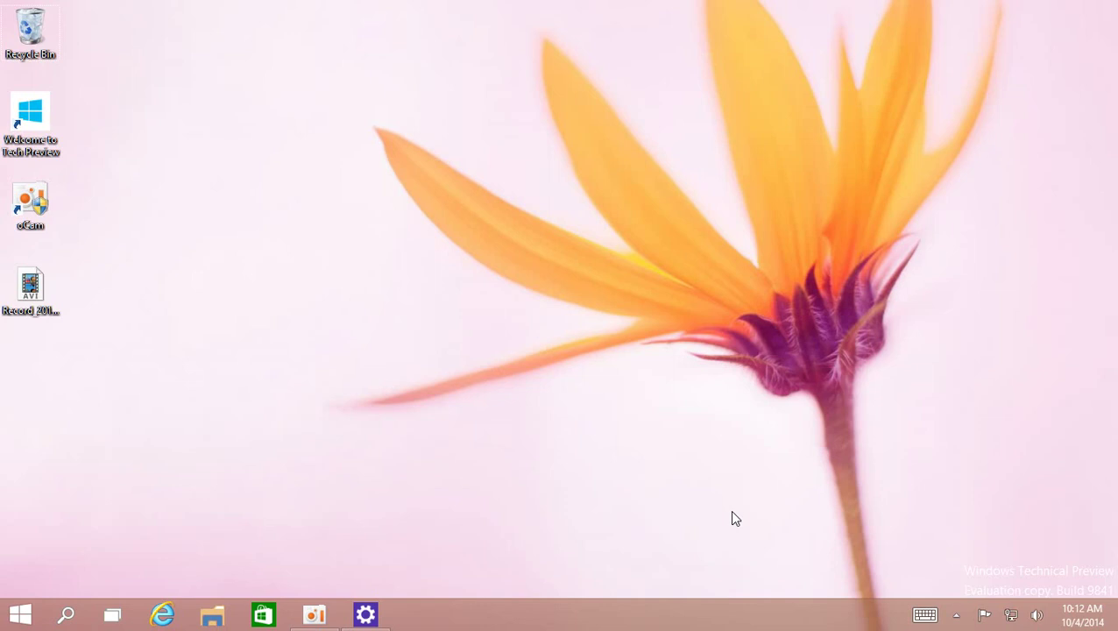
left_click_drag(940, 585, 1094, 436)
Step: Open File Explorer, set the Home folder's layout to Details and close the window
left_click(217, 619)
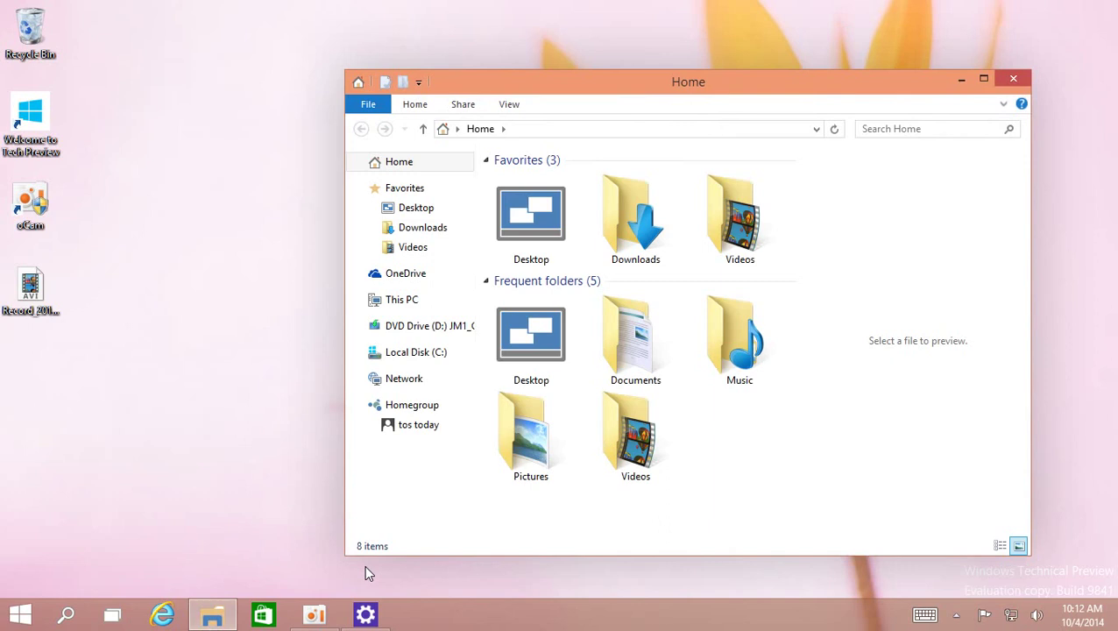
left_click(515, 112)
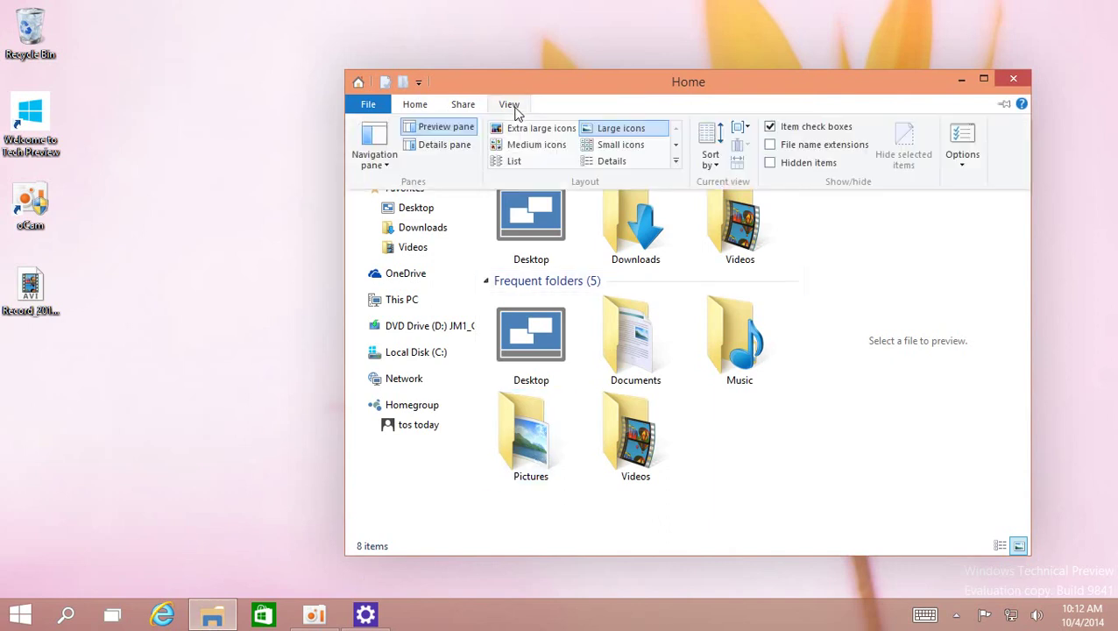
left_click(604, 162)
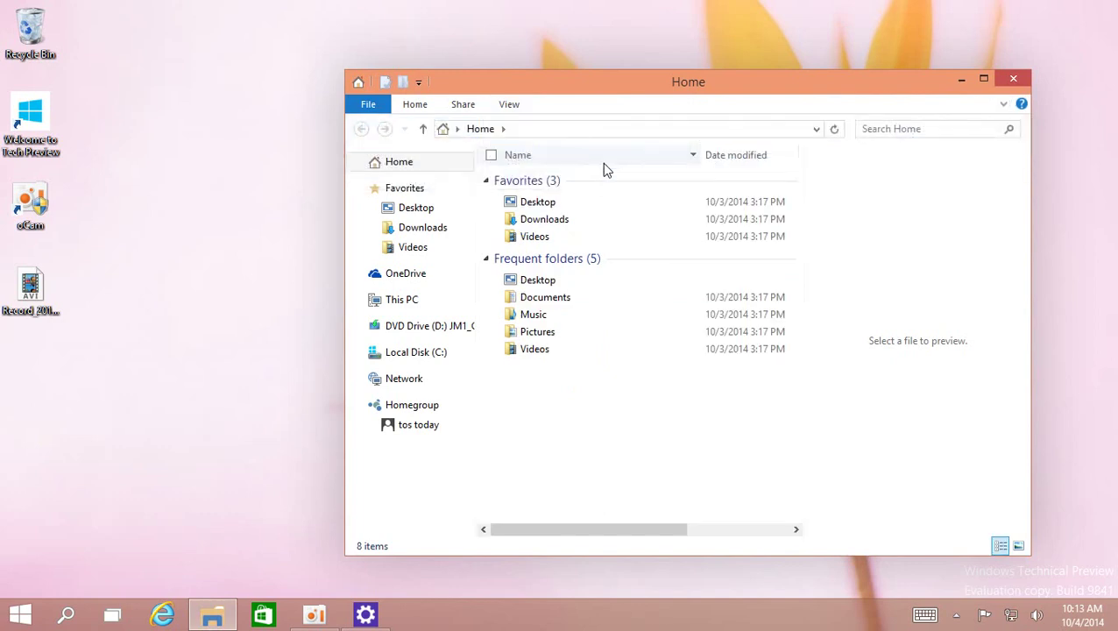
left_click(1016, 85)
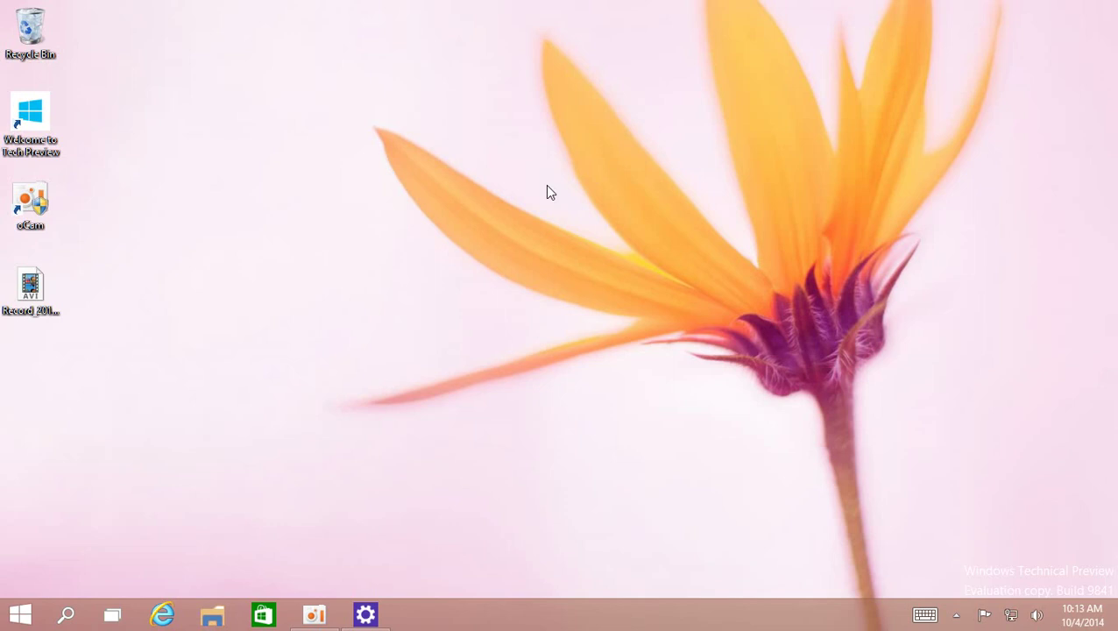
Step: Search for "music" from the taskbar search and launch the Music app
left_click(69, 615)
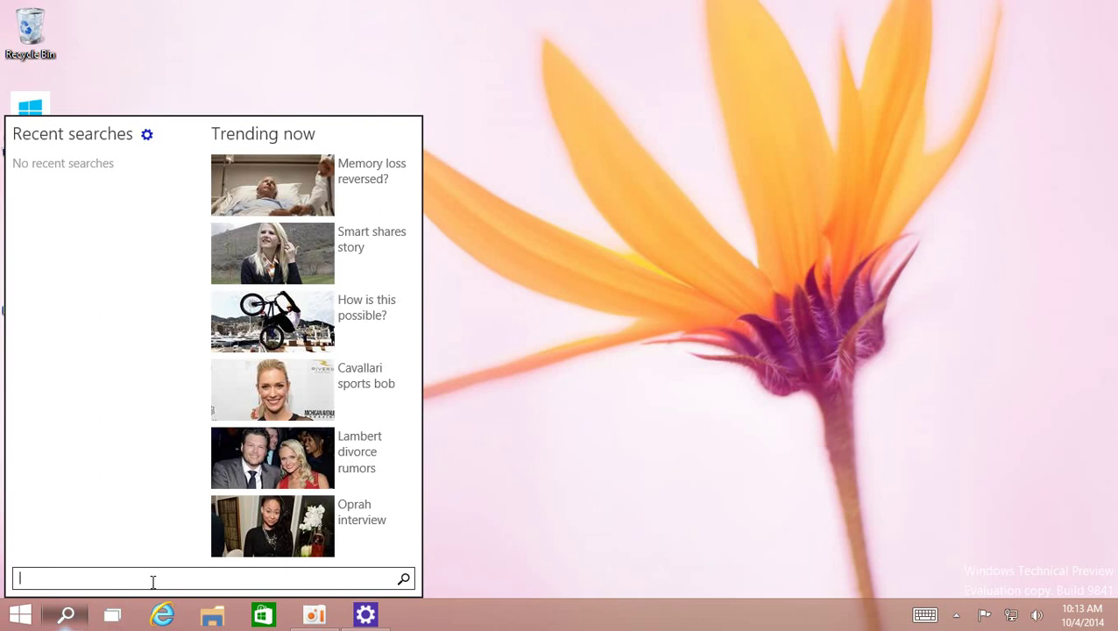
type("mspa")
key("BackSpace")
key("BackSpace")
key("BackSpace")
type("usic")
key("Return")
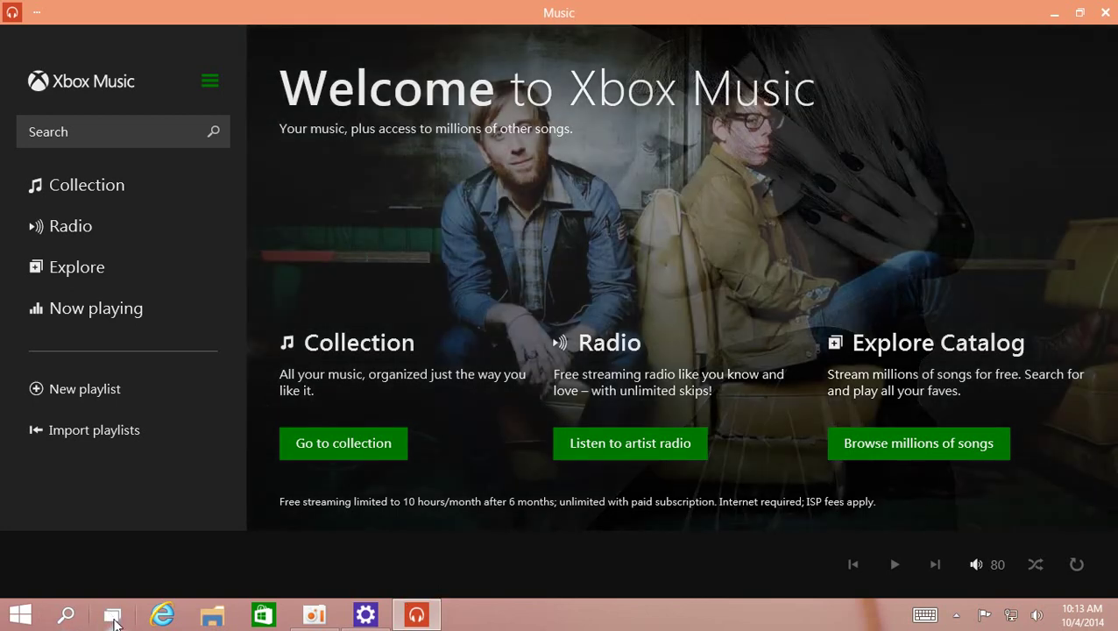
Step: Use Task View to switch from the Music app's desktop to the first virtual desktop
left_click(112, 617)
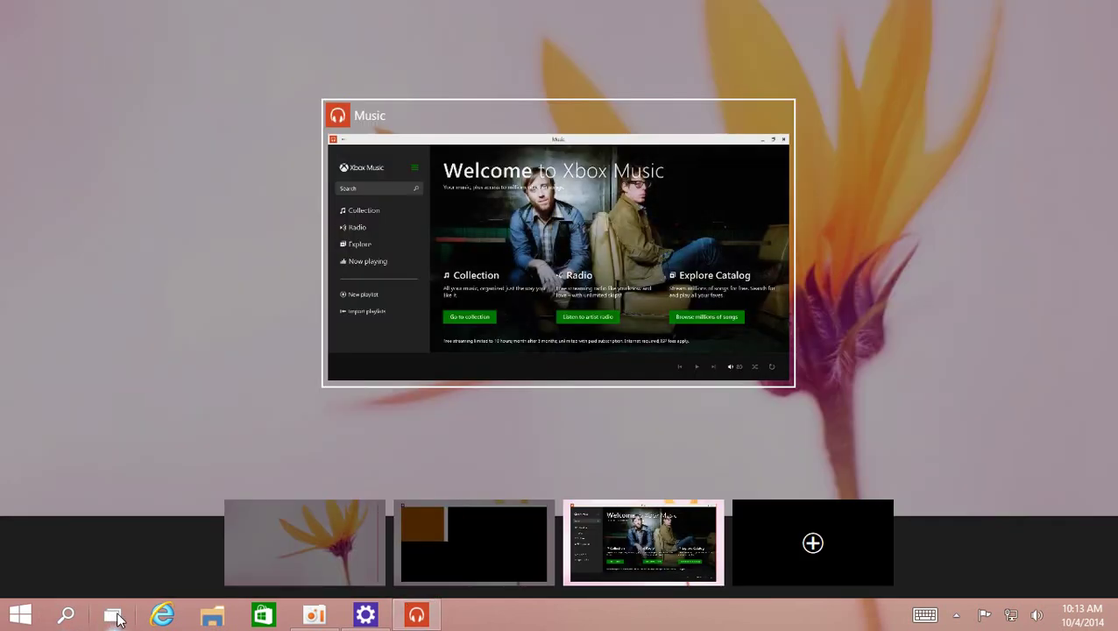
left_click(265, 567)
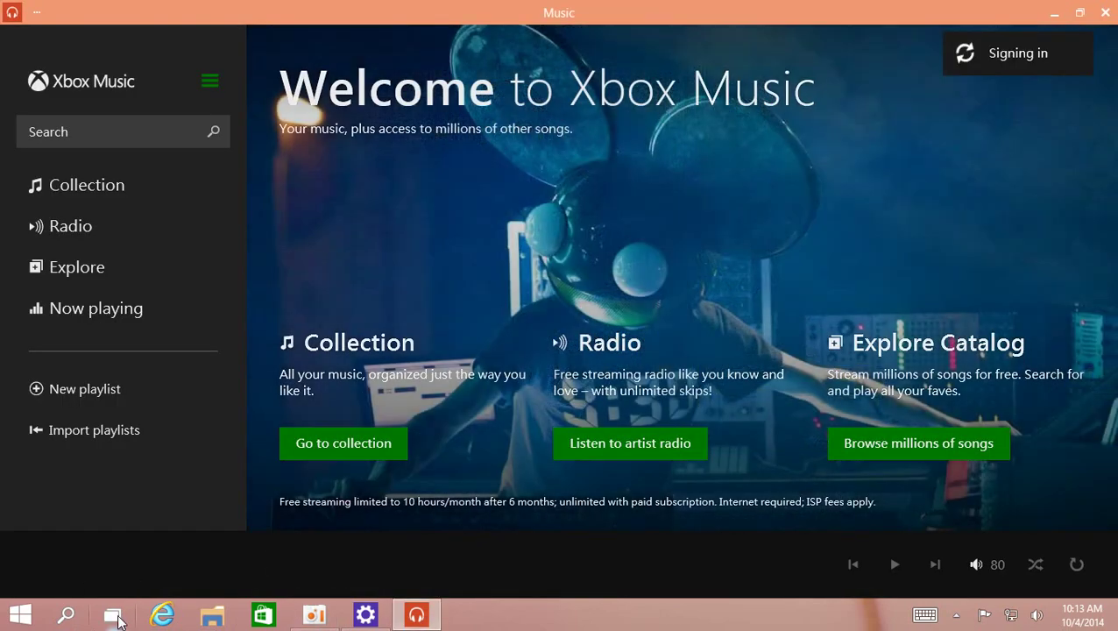
left_click(114, 617)
left_click(114, 617)
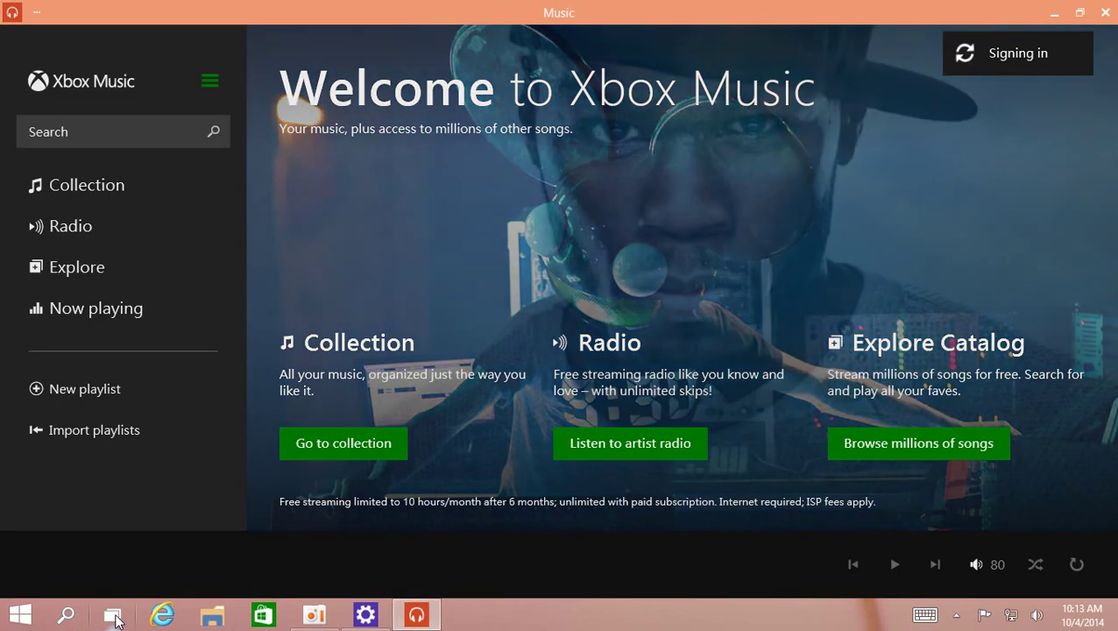
left_click(114, 617)
left_click(114, 617)
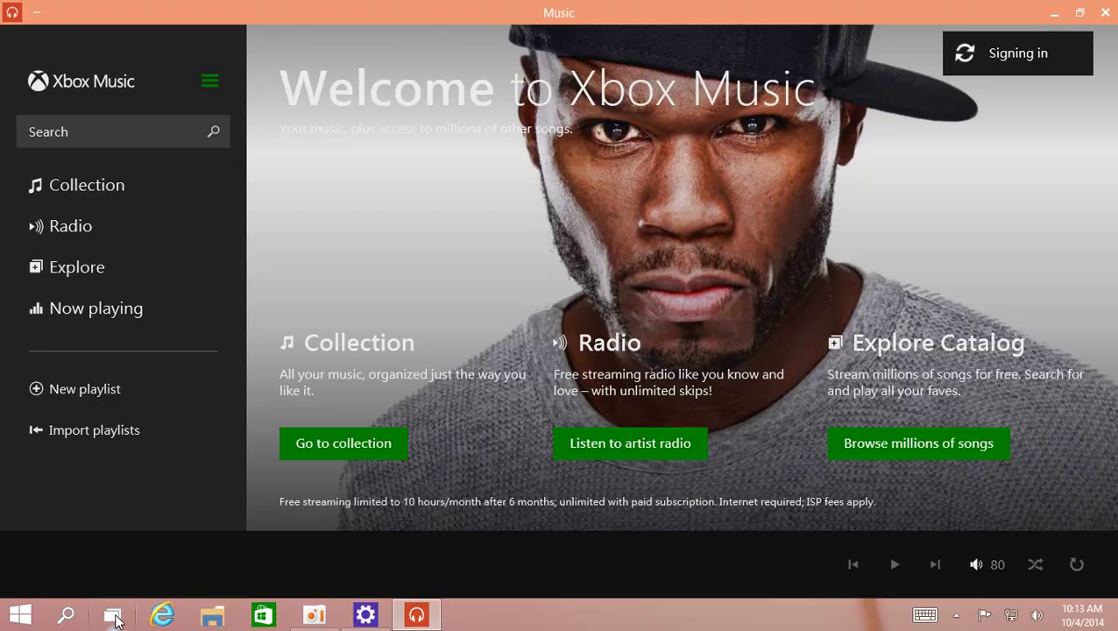
left_click(114, 616)
left_click(263, 551)
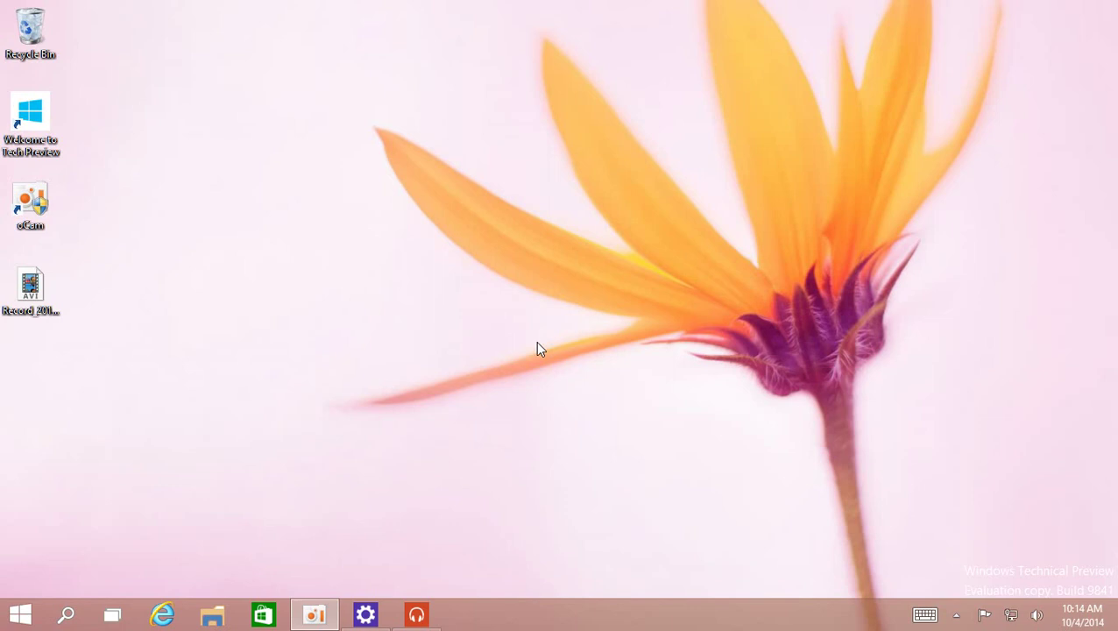
Step: Pin PC settings and Sticky Notes to Start as tiles
left_click(21, 615)
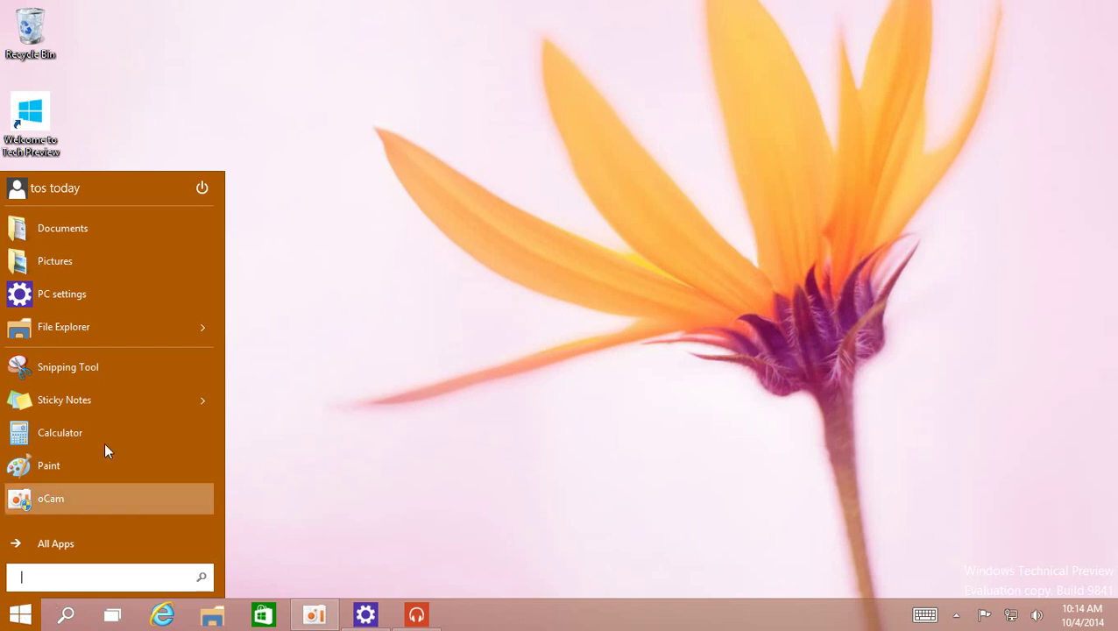
right_click(89, 293)
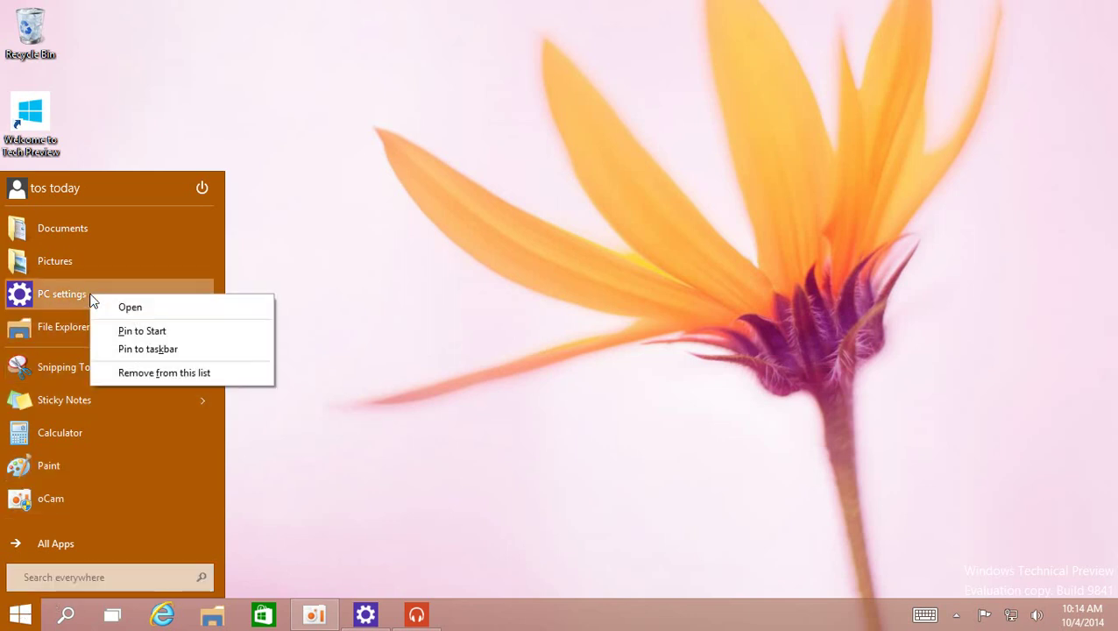
left_click(132, 331)
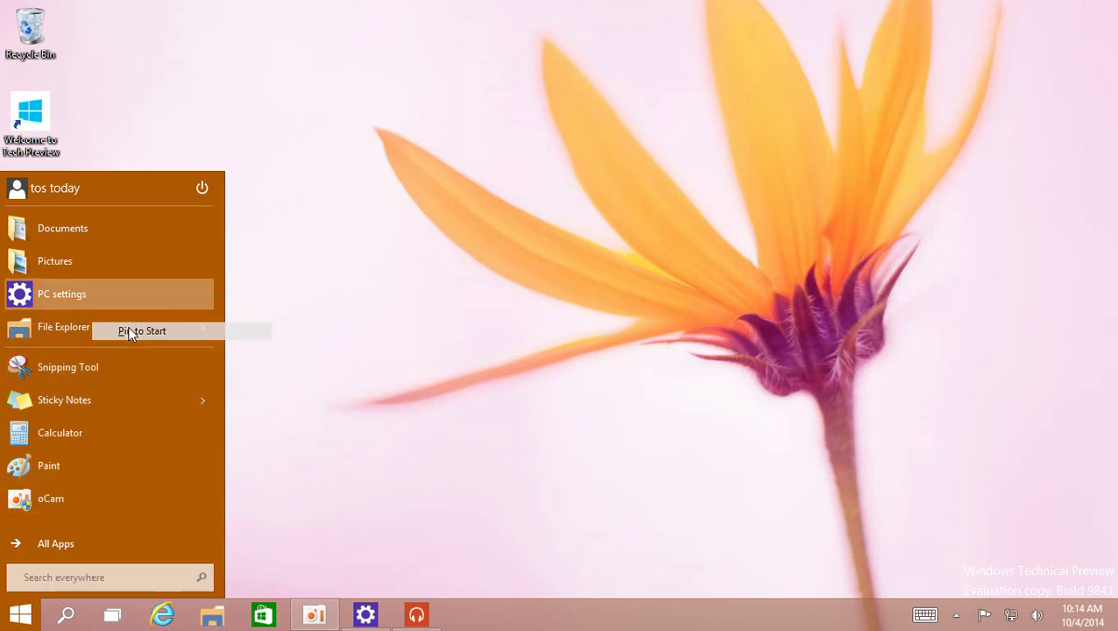
right_click(85, 404)
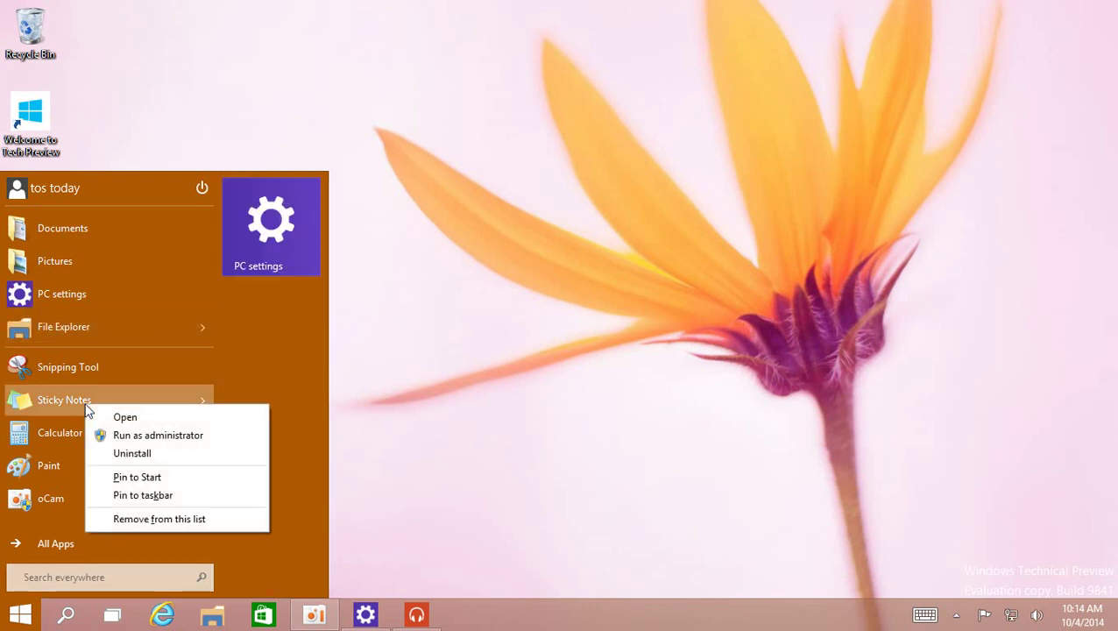
left_click(145, 476)
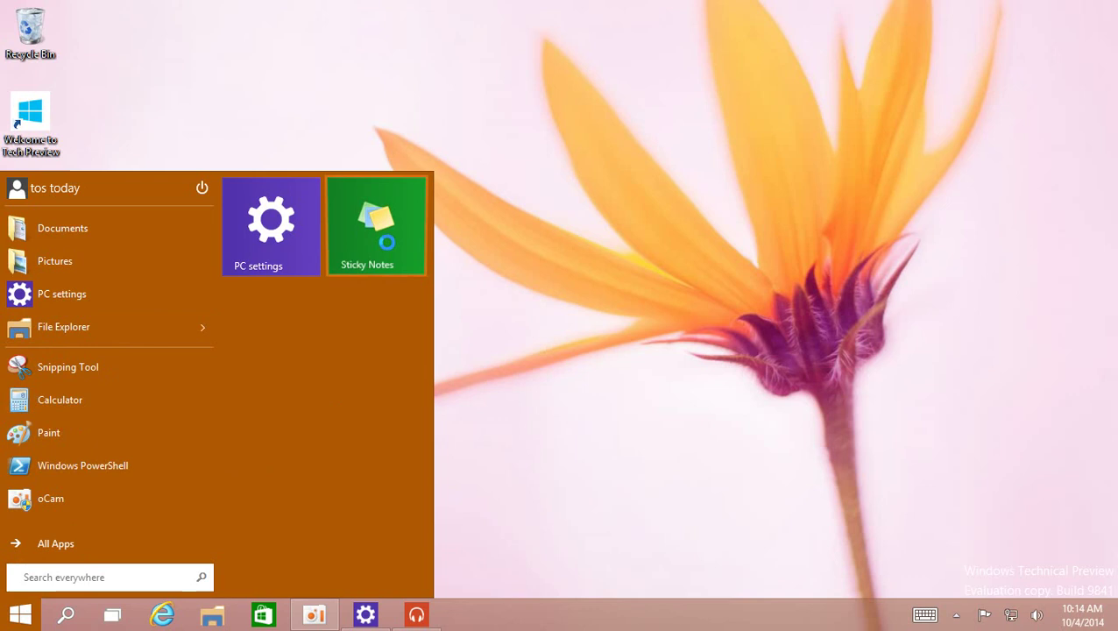
Step: Resize the Sticky Notes and PC settings tiles in the Start menu to Small
right_click(388, 245)
mouse_move(446, 335)
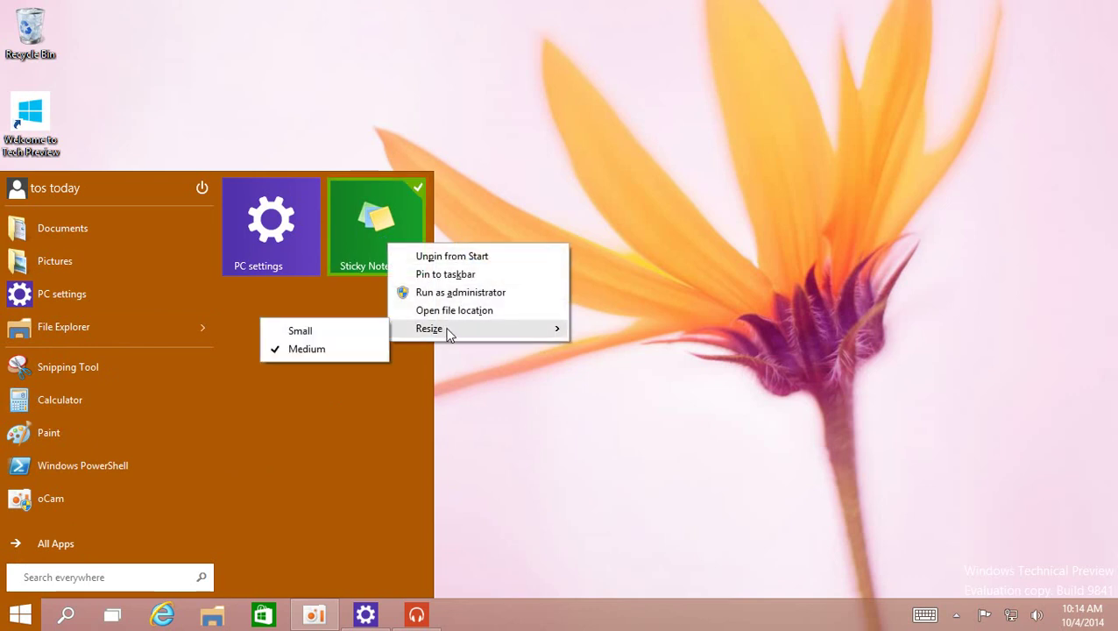
left_click(358, 328)
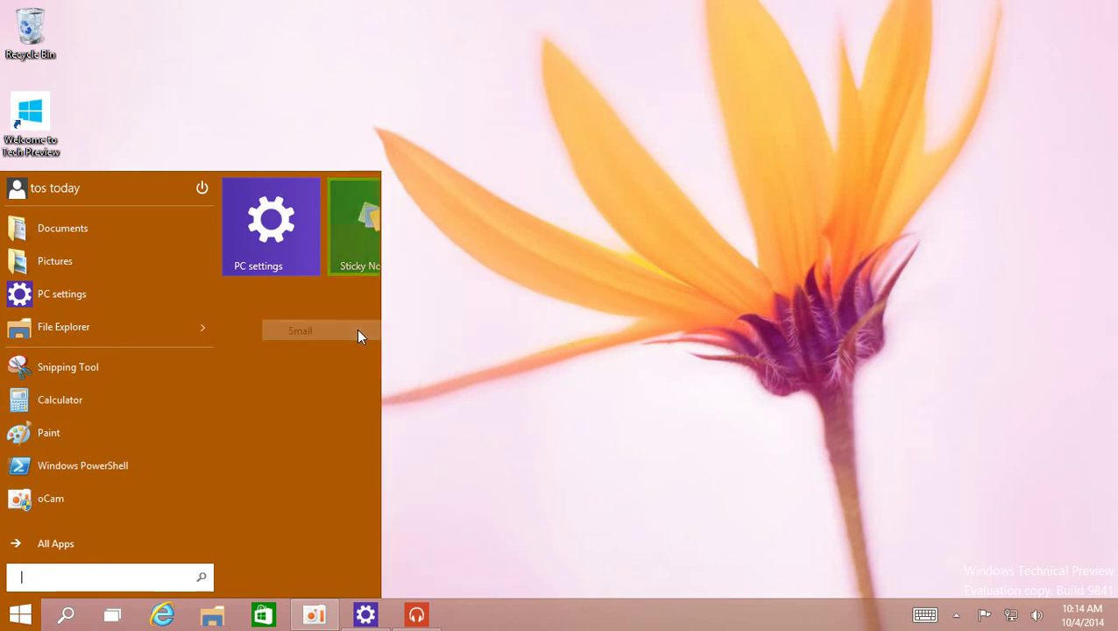
right_click(274, 247)
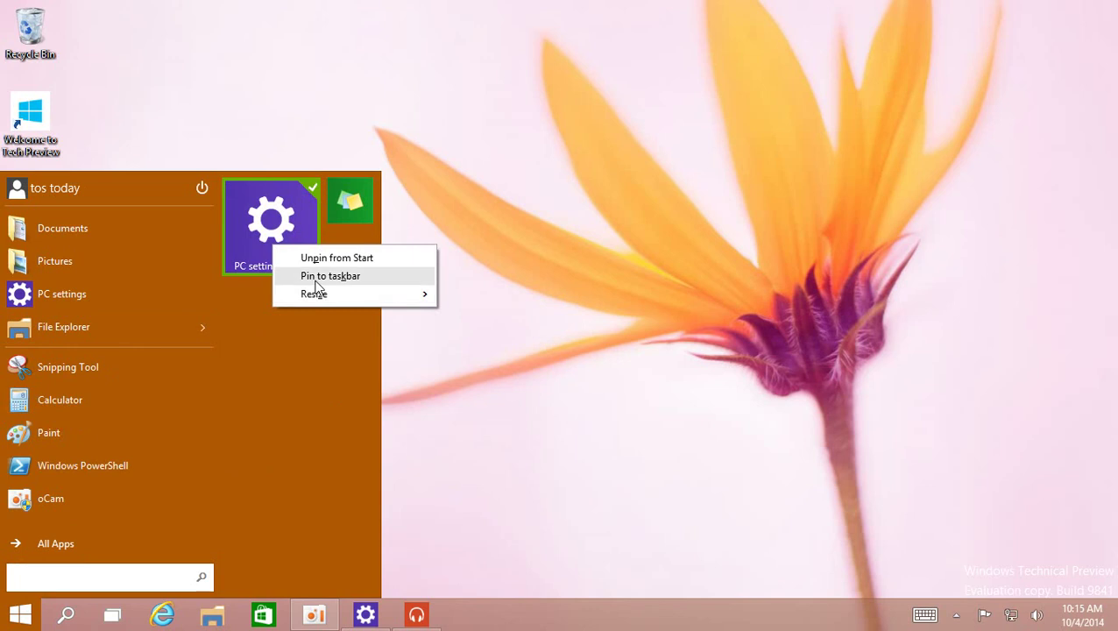
mouse_move(315, 293)
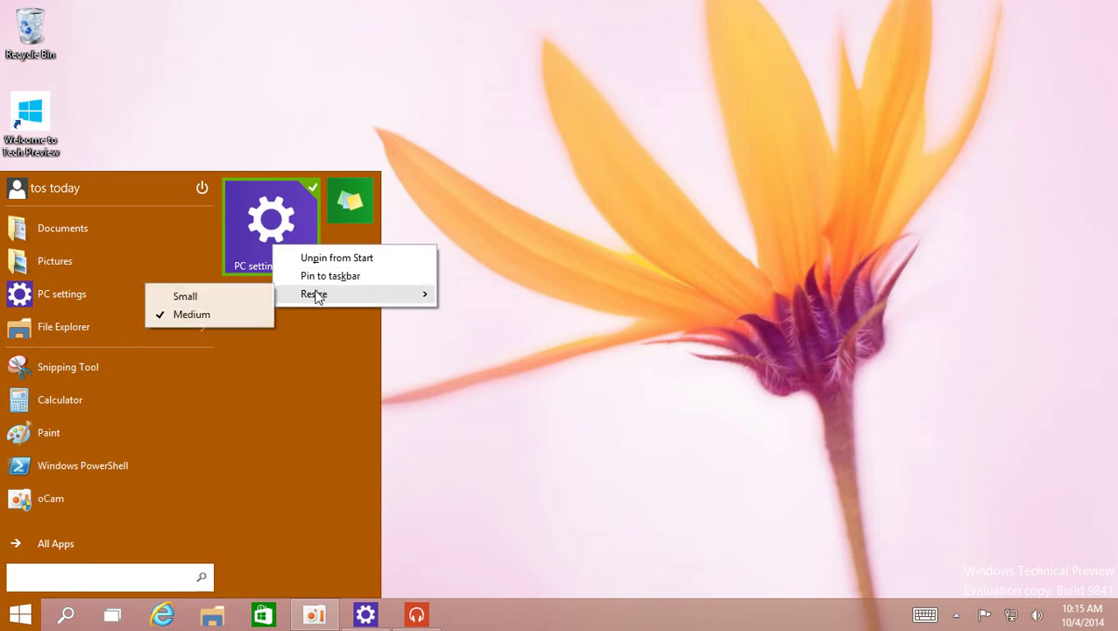
left_click(238, 297)
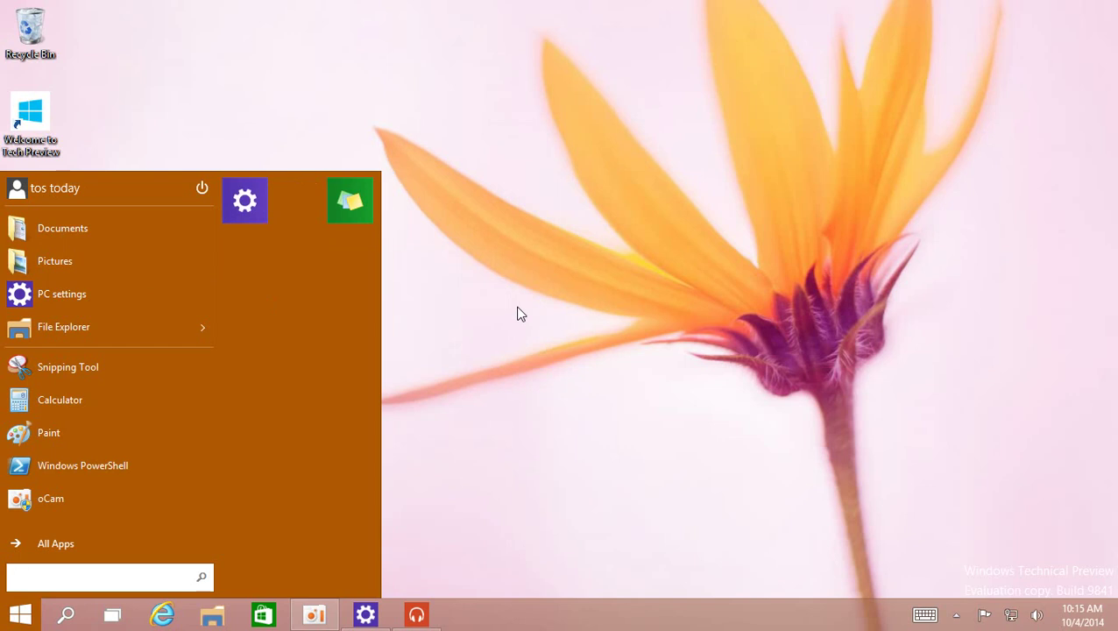
Step: Close and reopen the Start menu to check the layout of its small tiles, leaving it closed
left_click(18, 616)
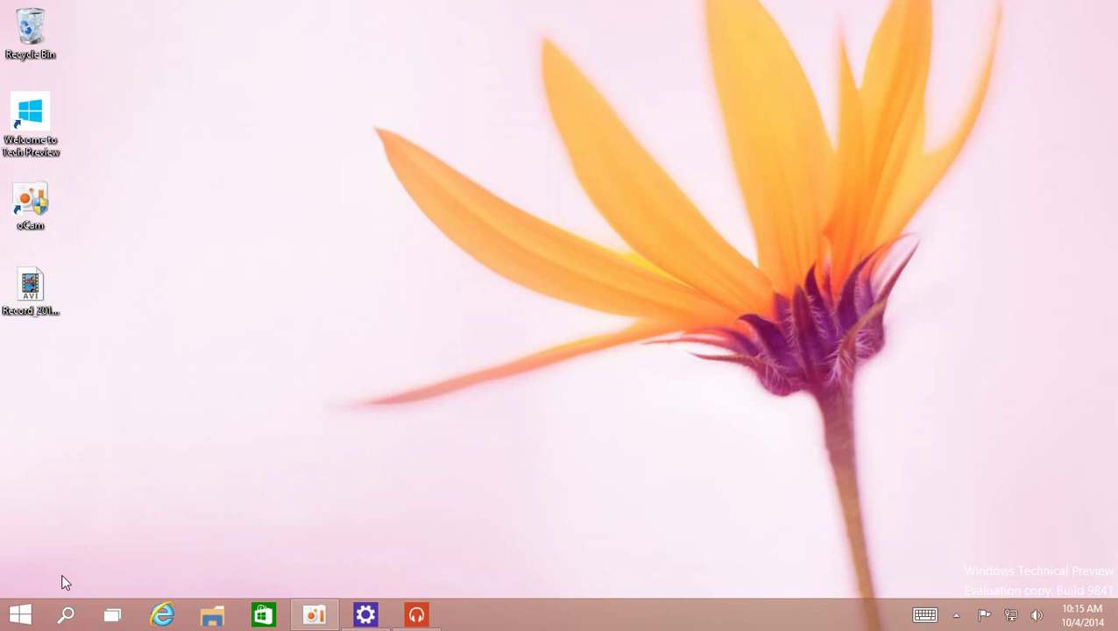
left_click(23, 616)
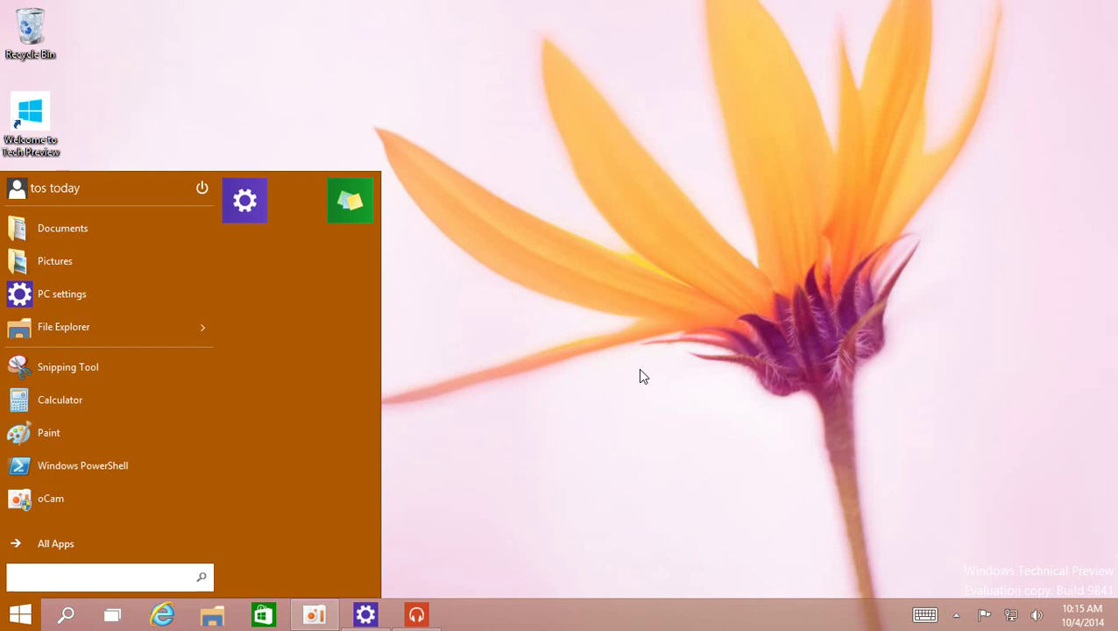
left_click(640, 376)
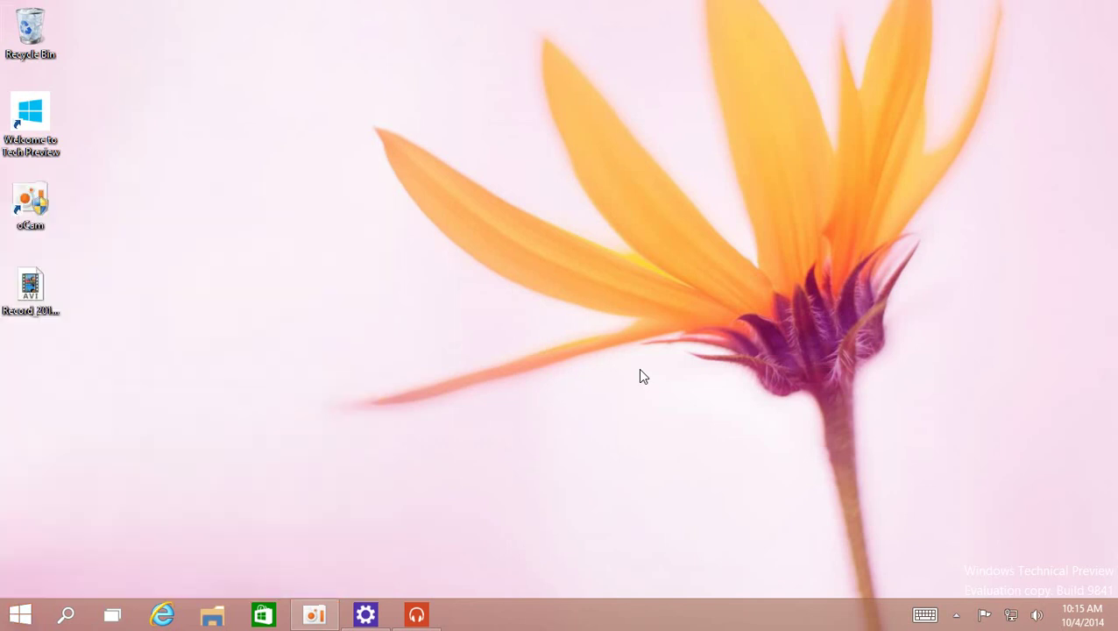
left_click(20, 615)
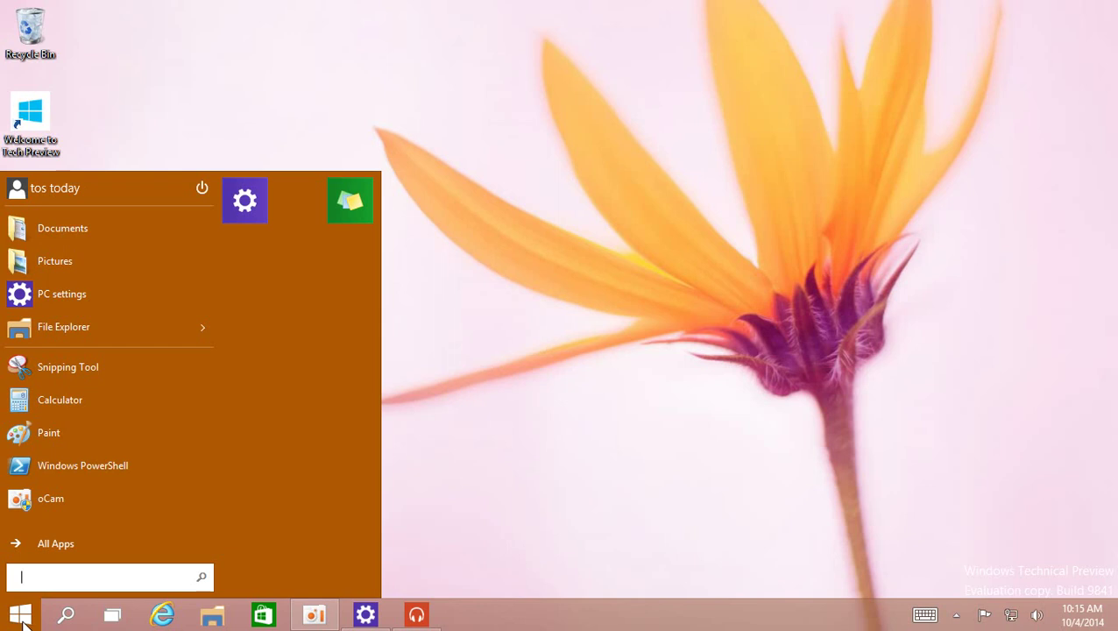
left_click(21, 615)
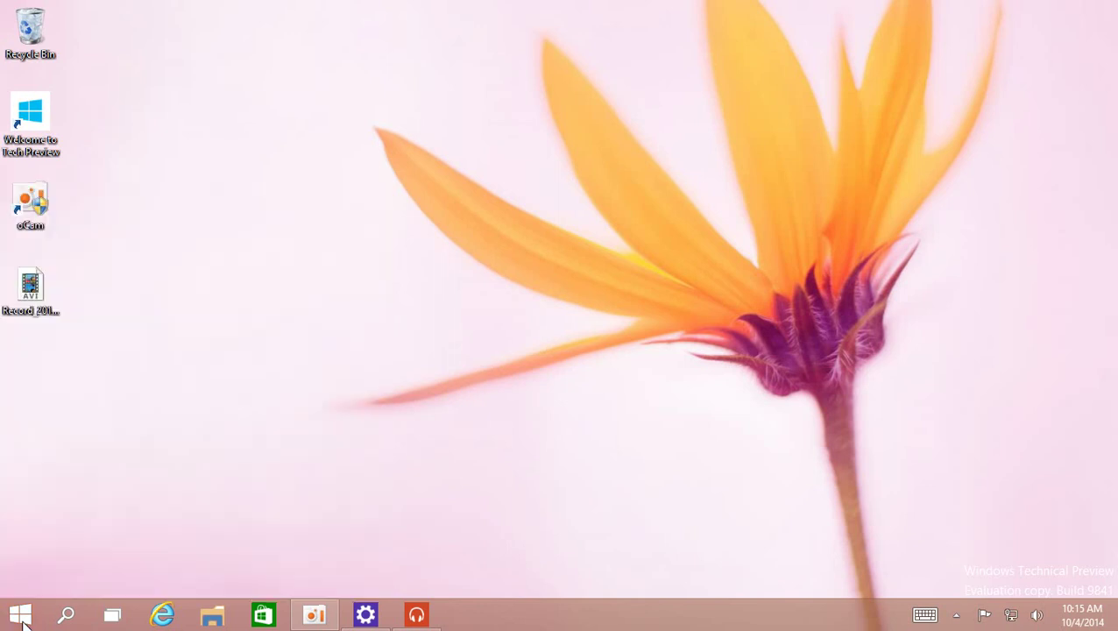
Step: Unpin the Sticky Notes and PC settings tiles from Start, leaving the Start menu closed
left_click(21, 615)
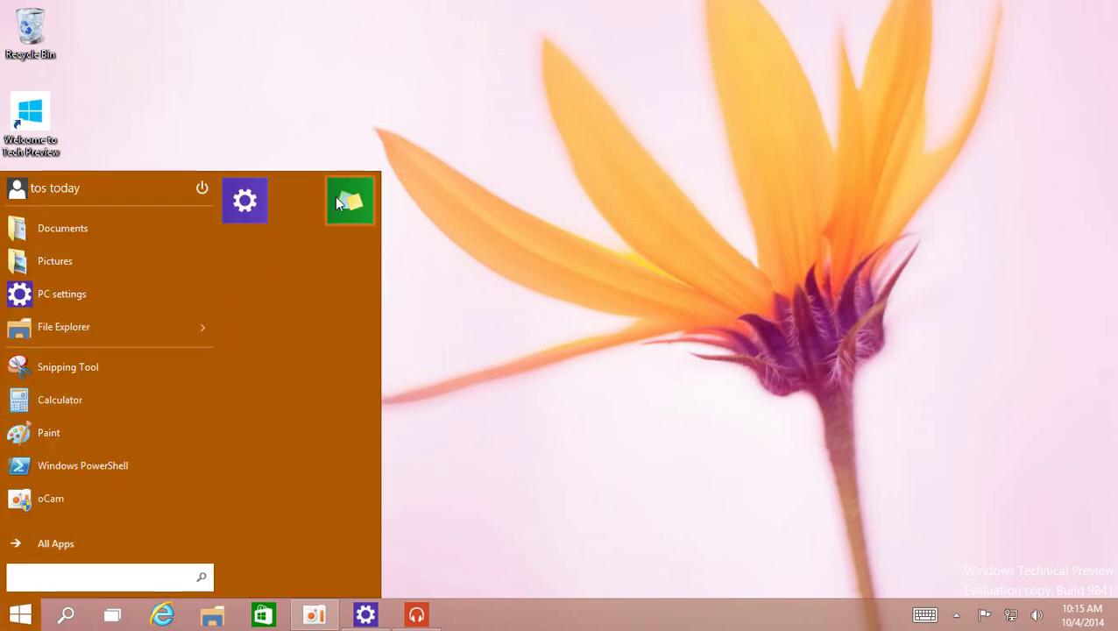
right_click(342, 202)
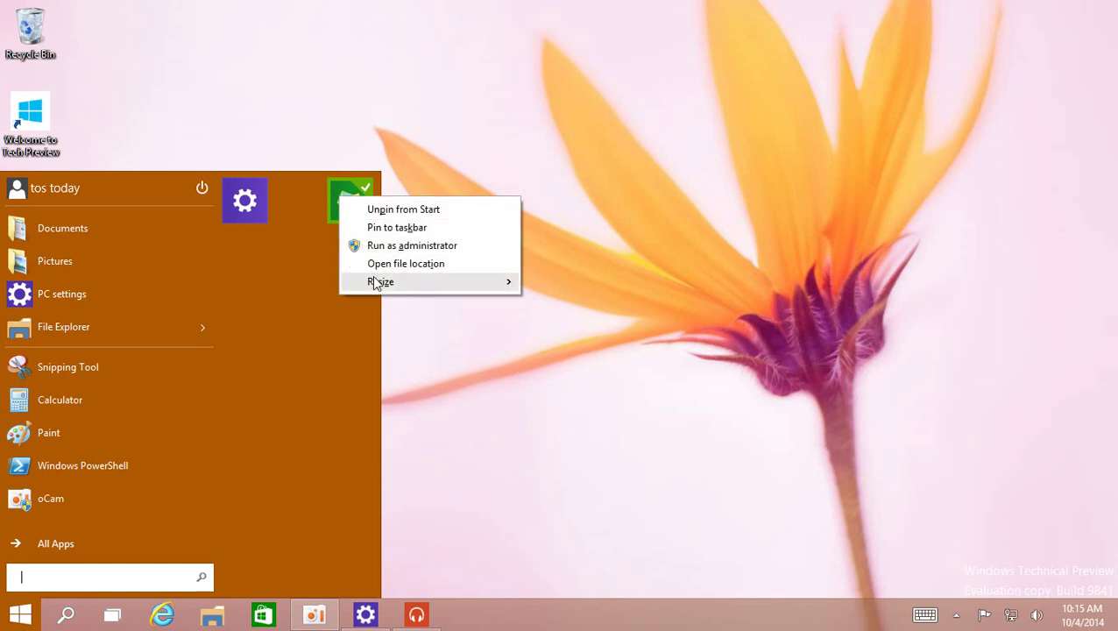
mouse_move(374, 289)
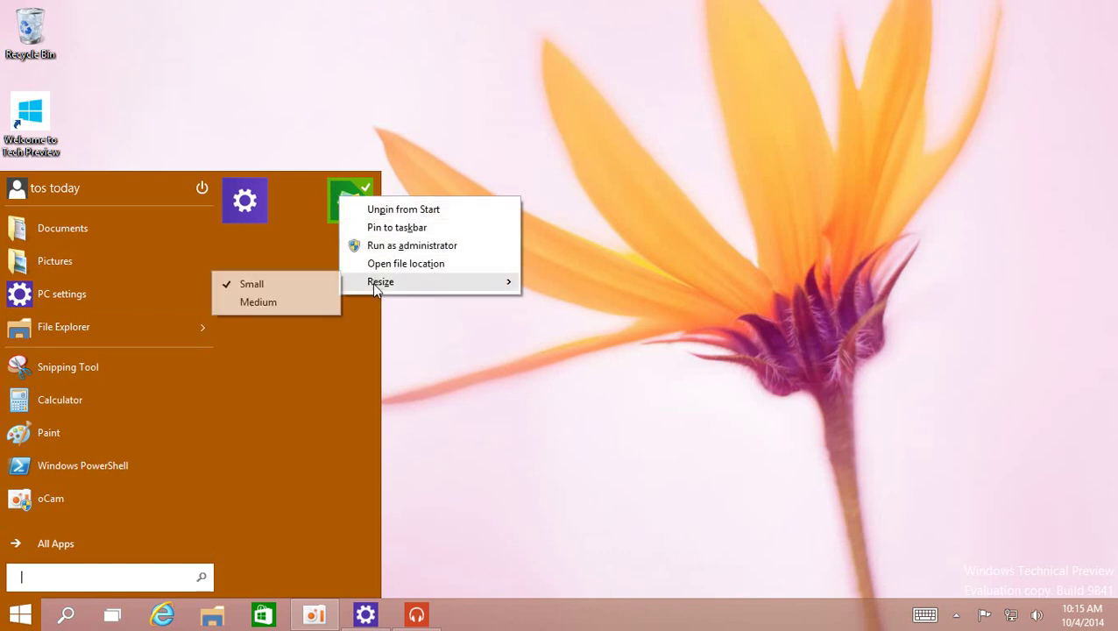
left_click(402, 211)
right_click(247, 209)
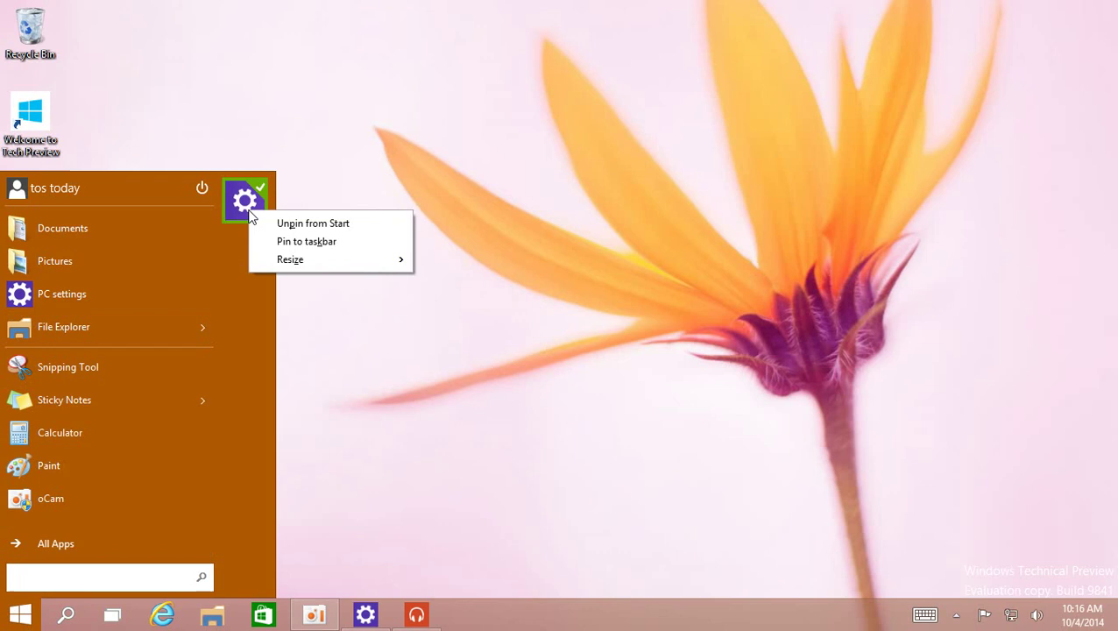
left_click(298, 225)
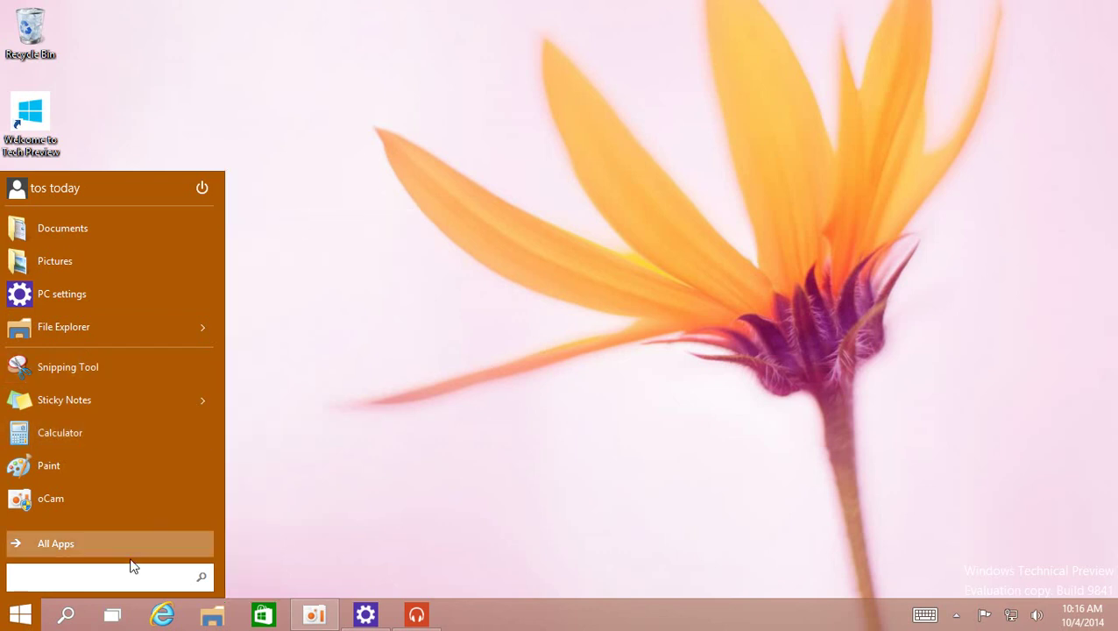
left_click(22, 616)
Step: View the device categories in Device Manager and close it, and briefly open the Start menu to check its layout without tiles
right_click(22, 618)
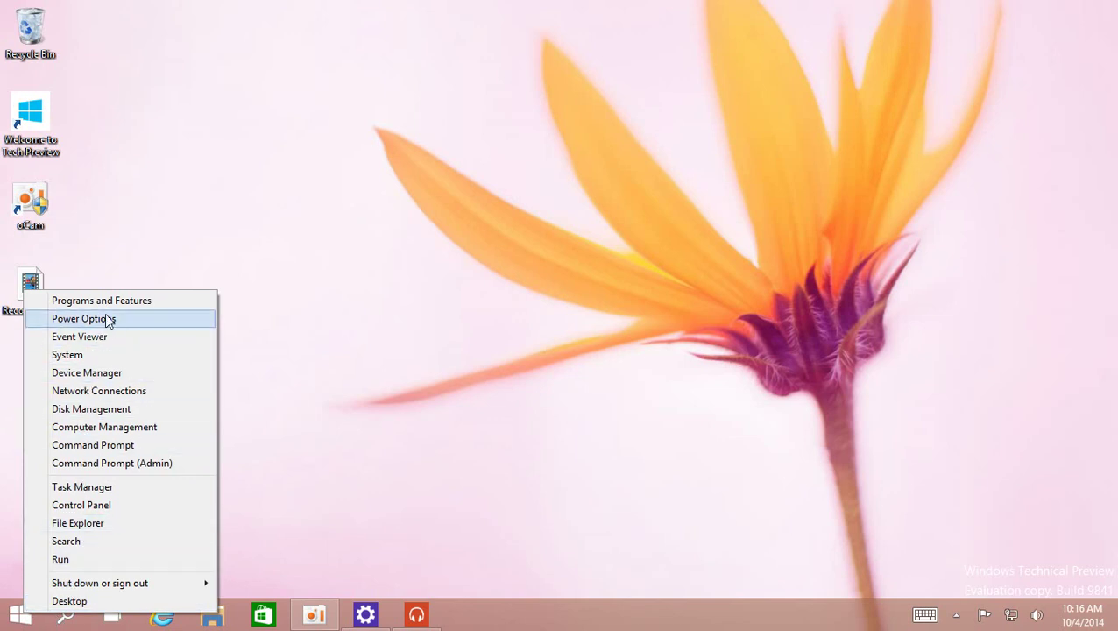
left_click(111, 375)
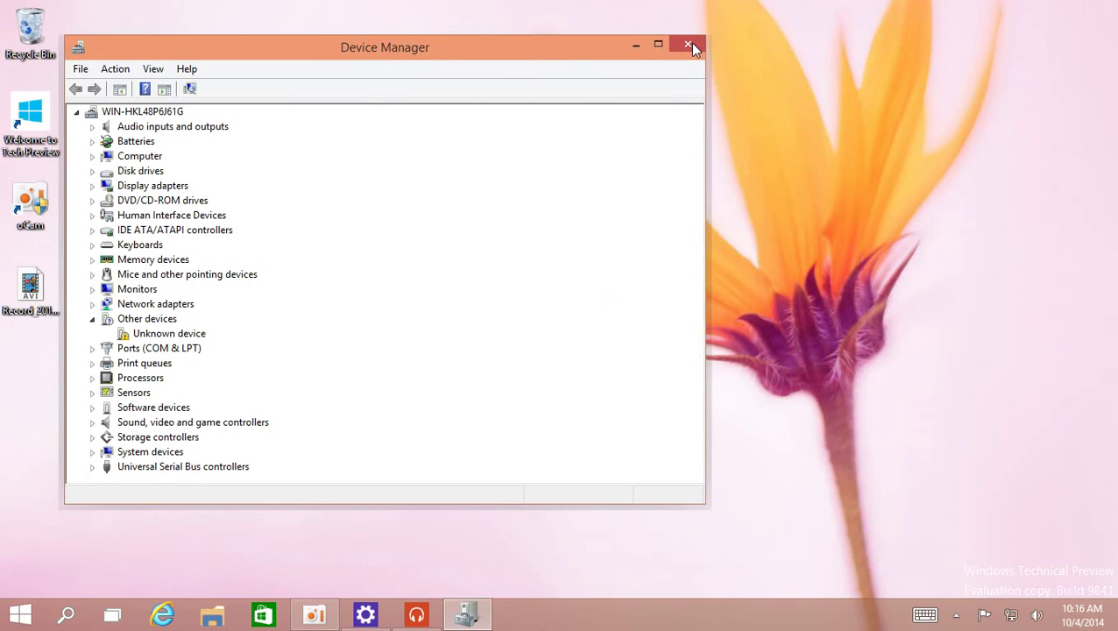
left_click(688, 44)
left_click(20, 616)
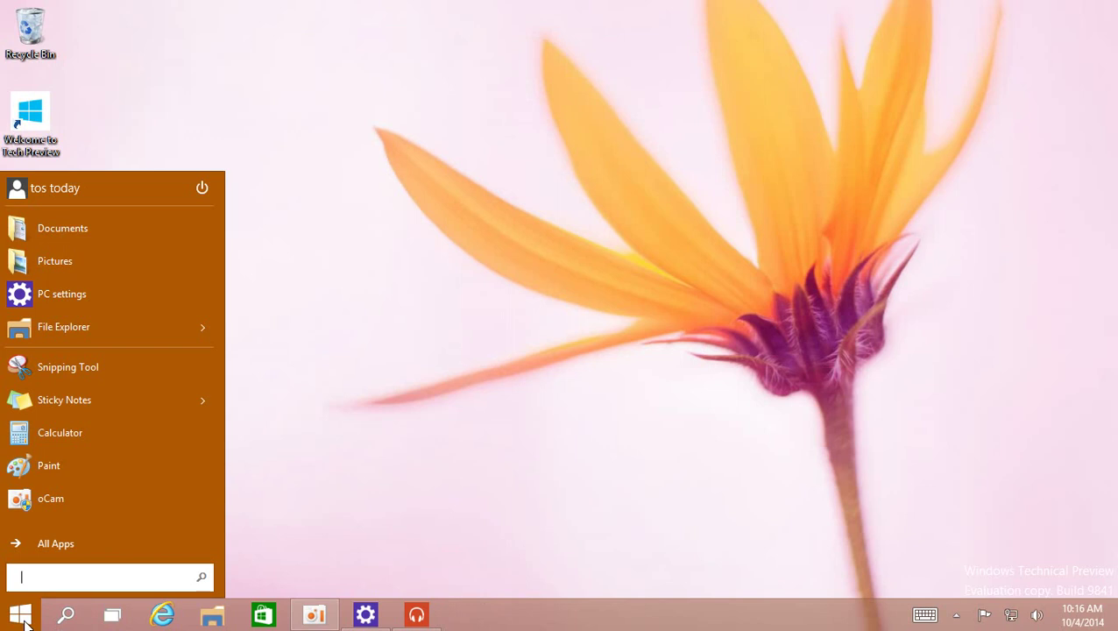
left_click(21, 615)
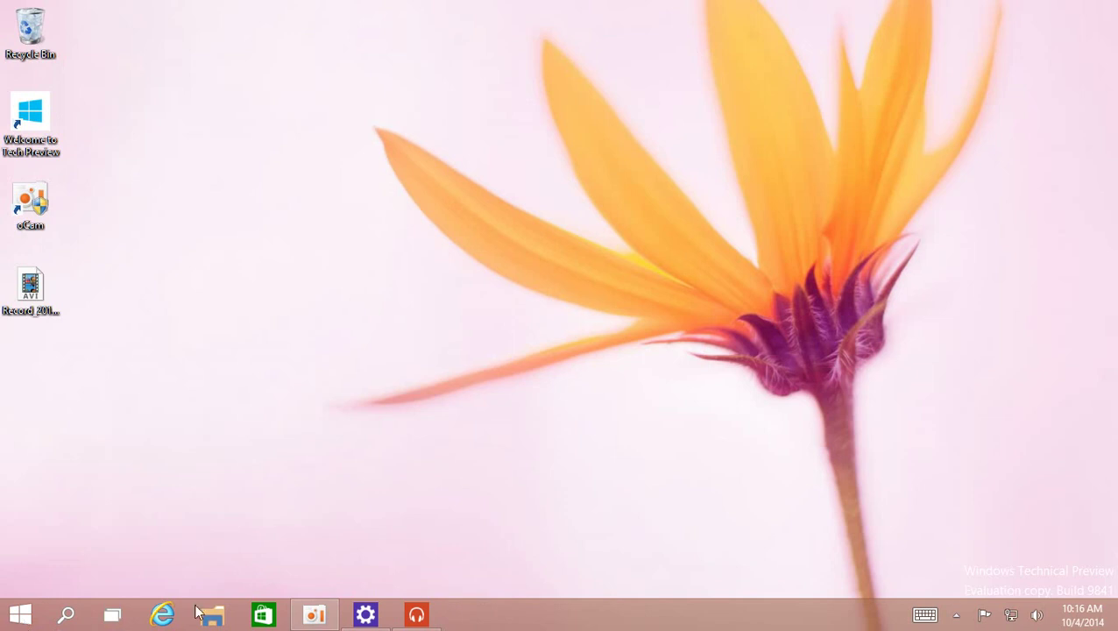